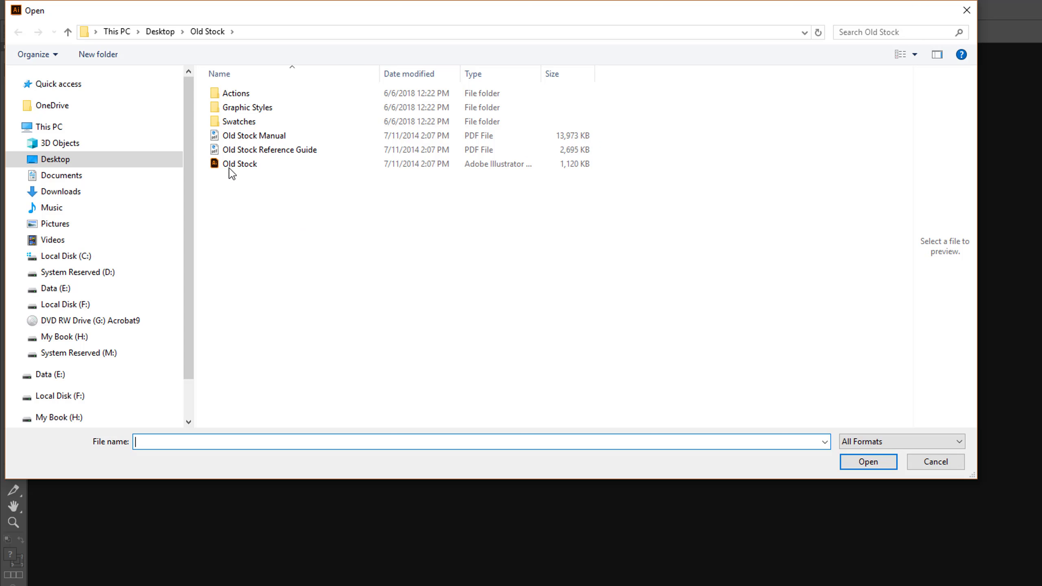
Open the Old Stock Illustrator file from the Old Stock folder on the desktop.
click(251, 165)
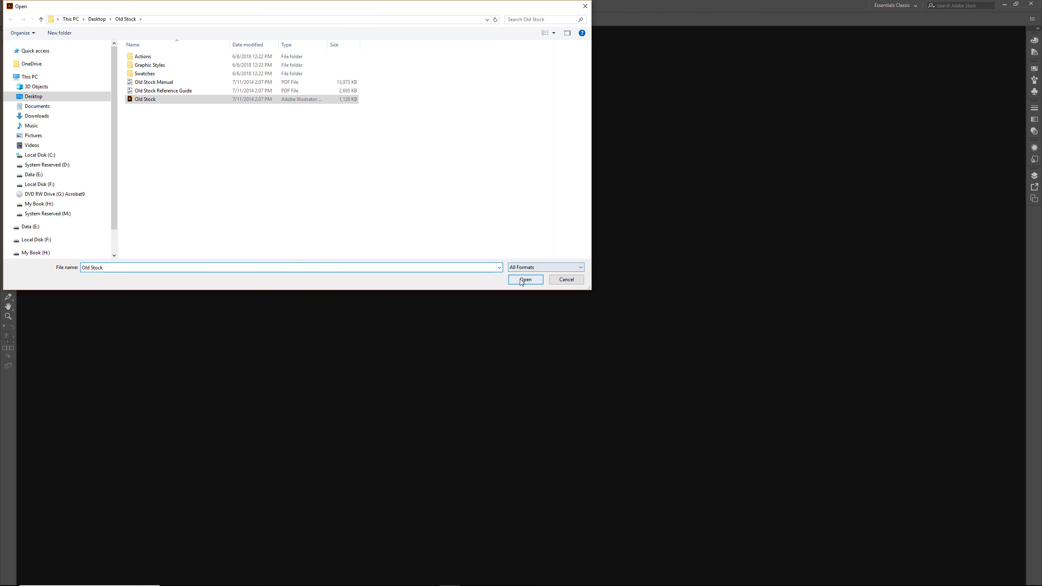
click(862, 465)
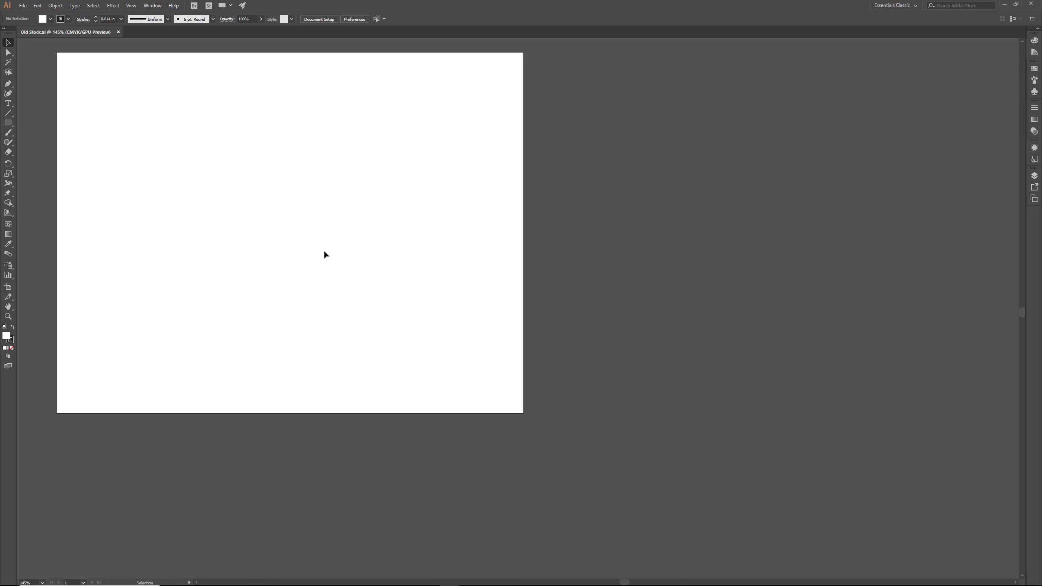
drag(345, 241, 499, 287)
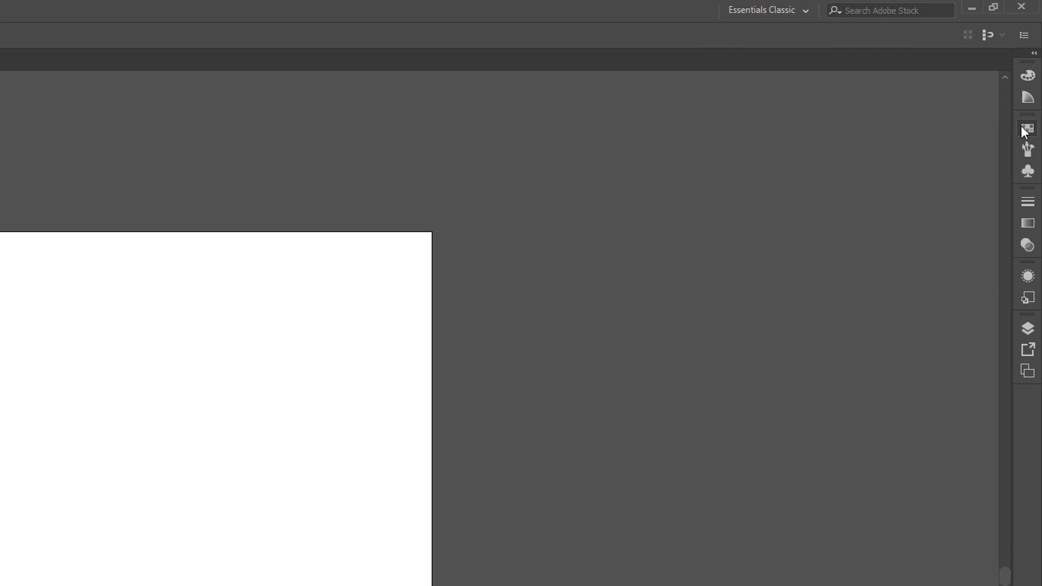
Examine the swatches and graphic styles that come with the Old Stock document.
click(1026, 130)
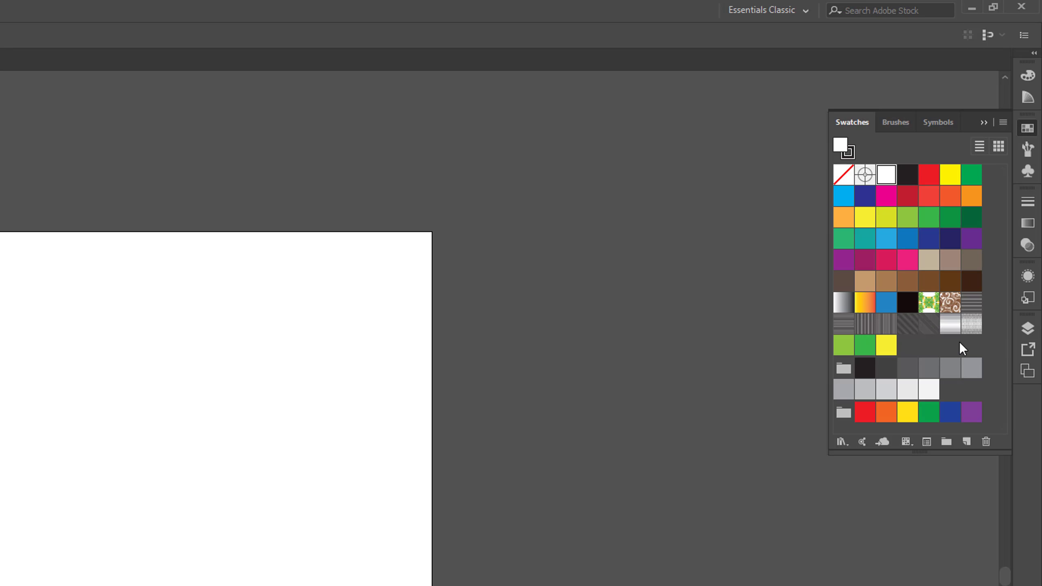
click(1026, 277)
click(924, 267)
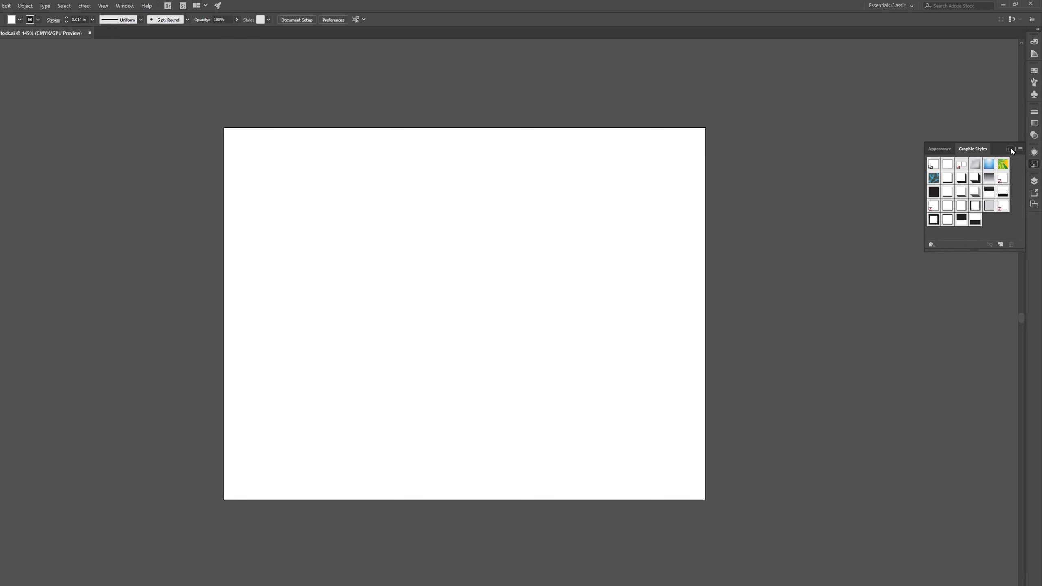
click(984, 269)
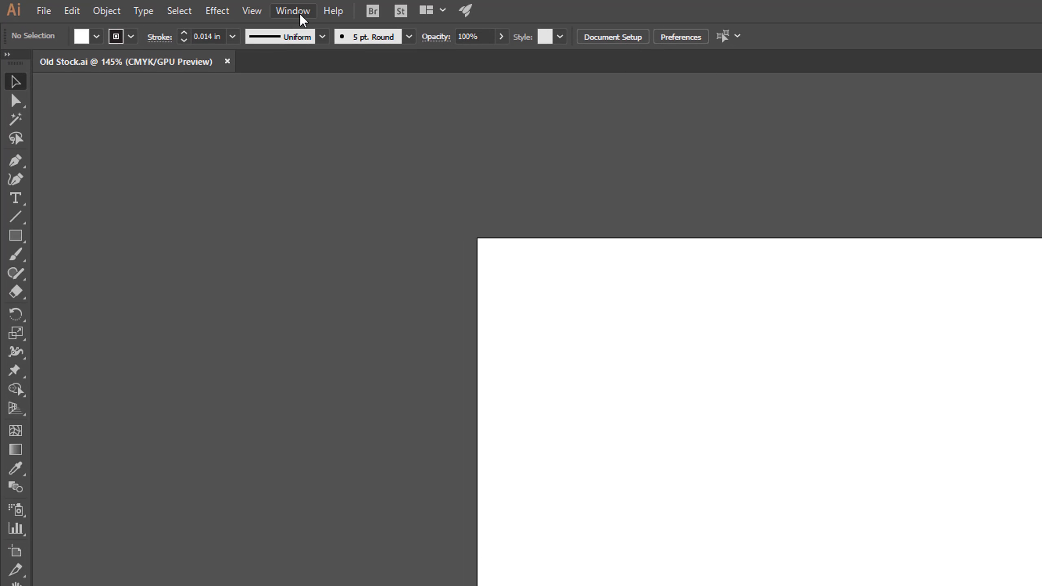
Show the Actions panel and look through the Default Actions set, leaving the set collapsed.
click(299, 11)
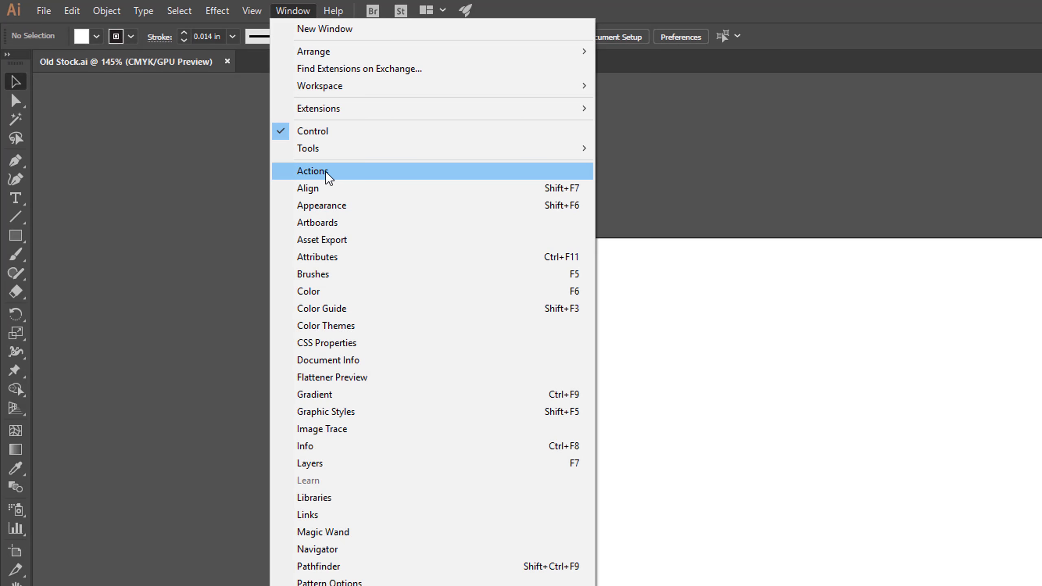
click(326, 172)
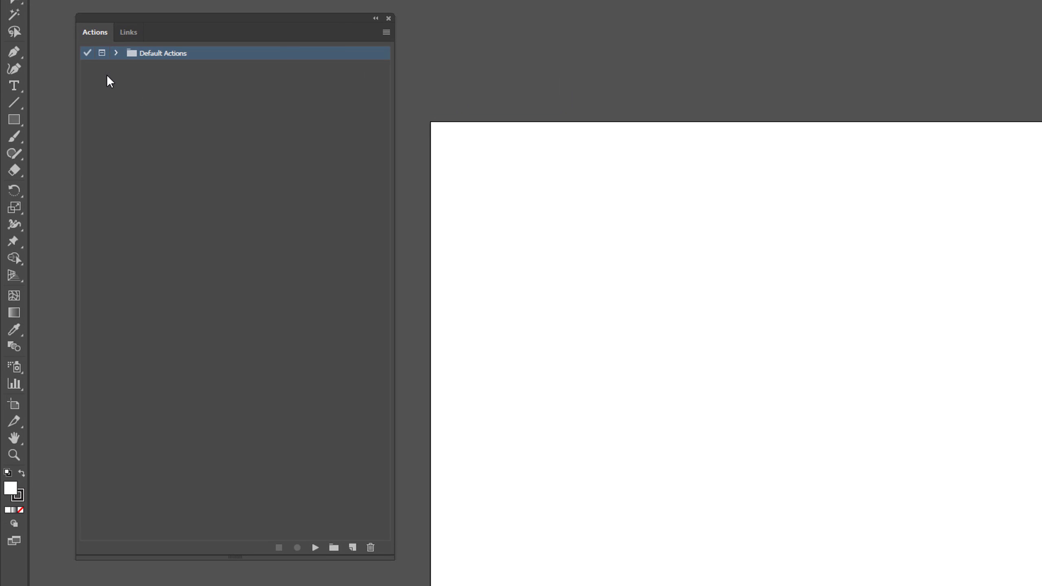
click(116, 52)
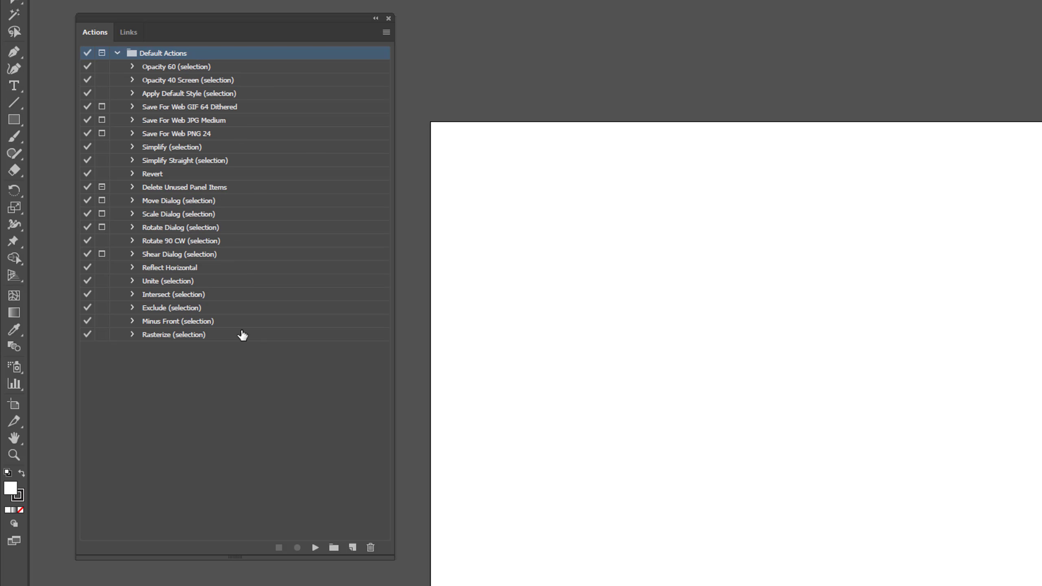
click(117, 52)
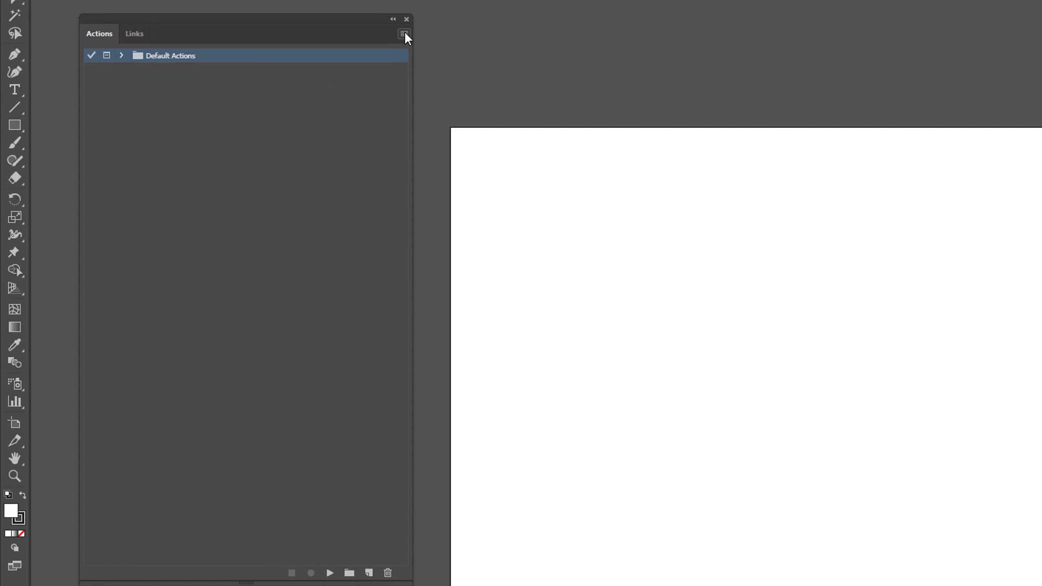
Load the OS Drop Shadow Minus Outline Small action set from the Old Stock Drop Shadow minus Outline folder within Actions.
click(387, 32)
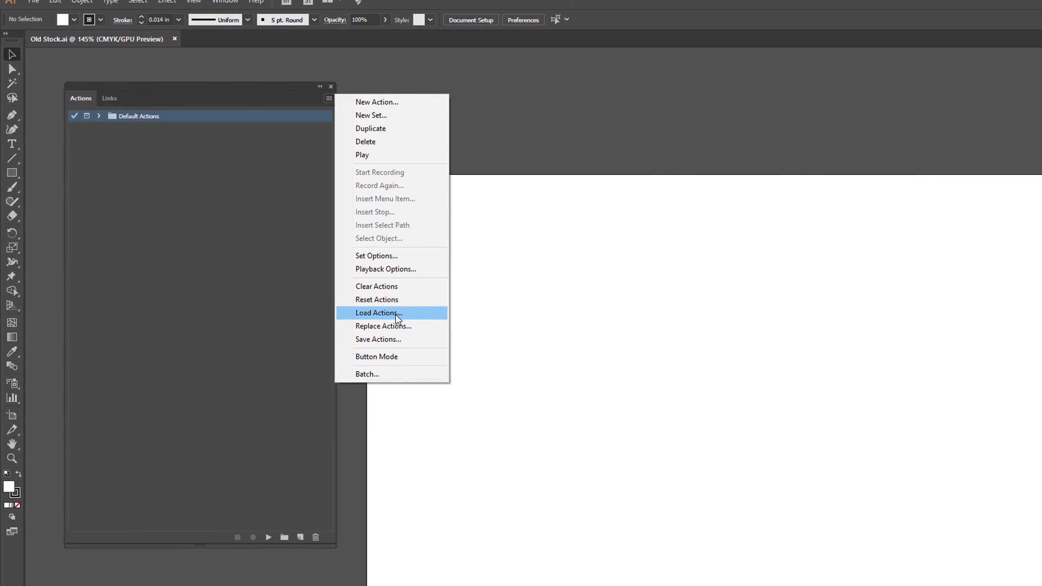
click(397, 319)
click(59, 28)
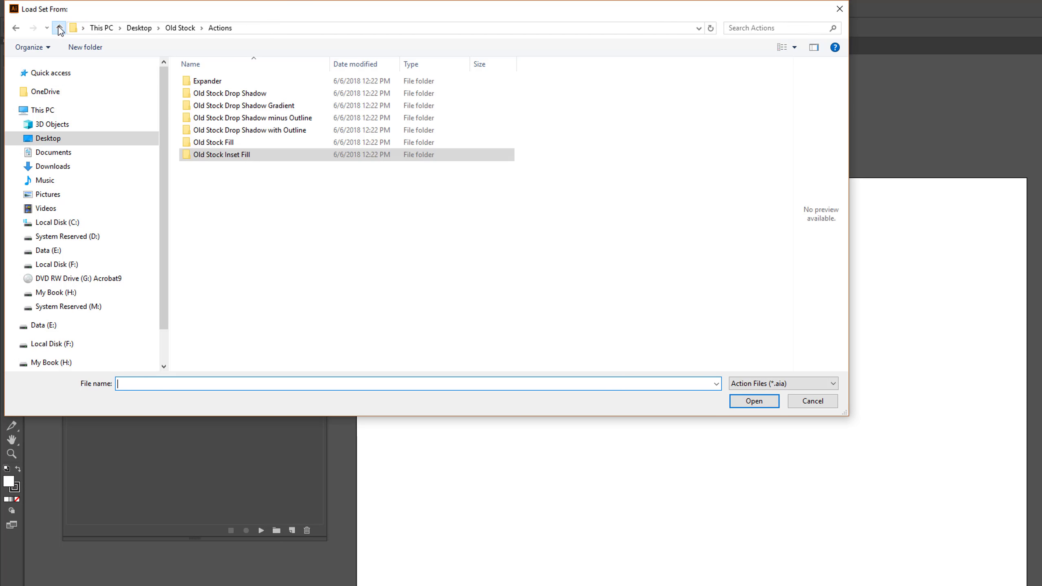
click(59, 28)
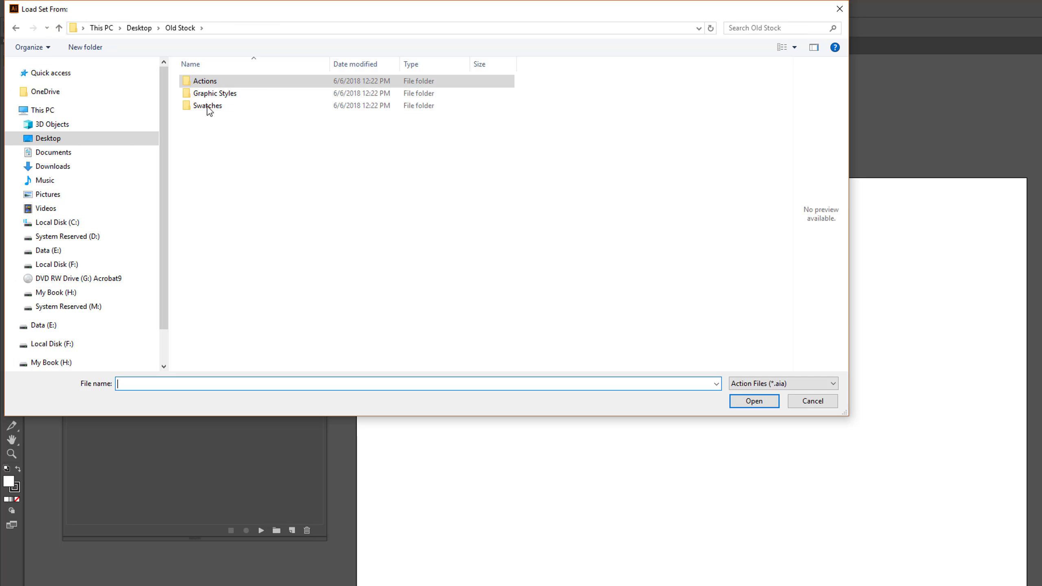
double_click(220, 81)
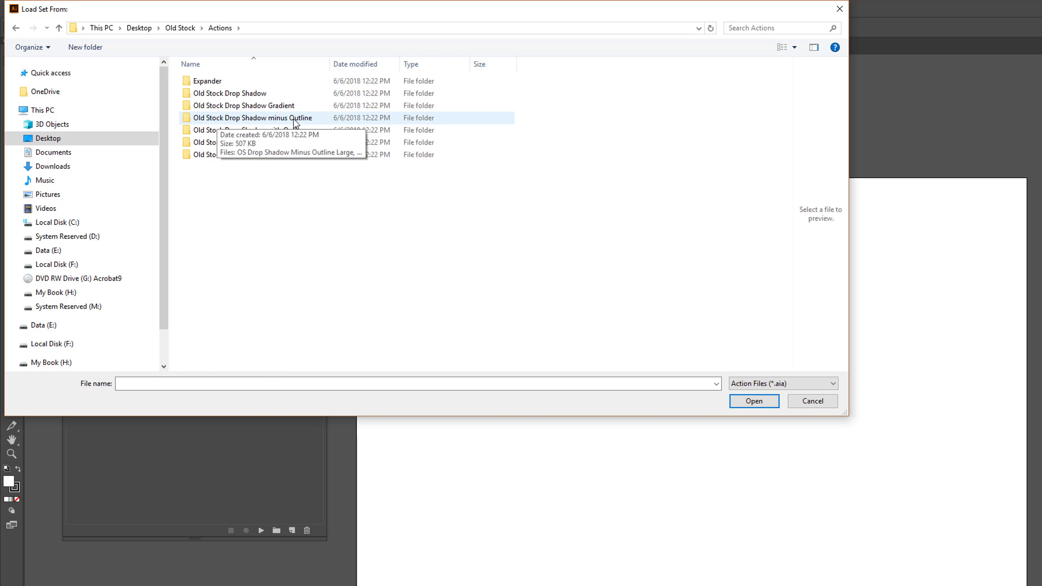
double_click(249, 118)
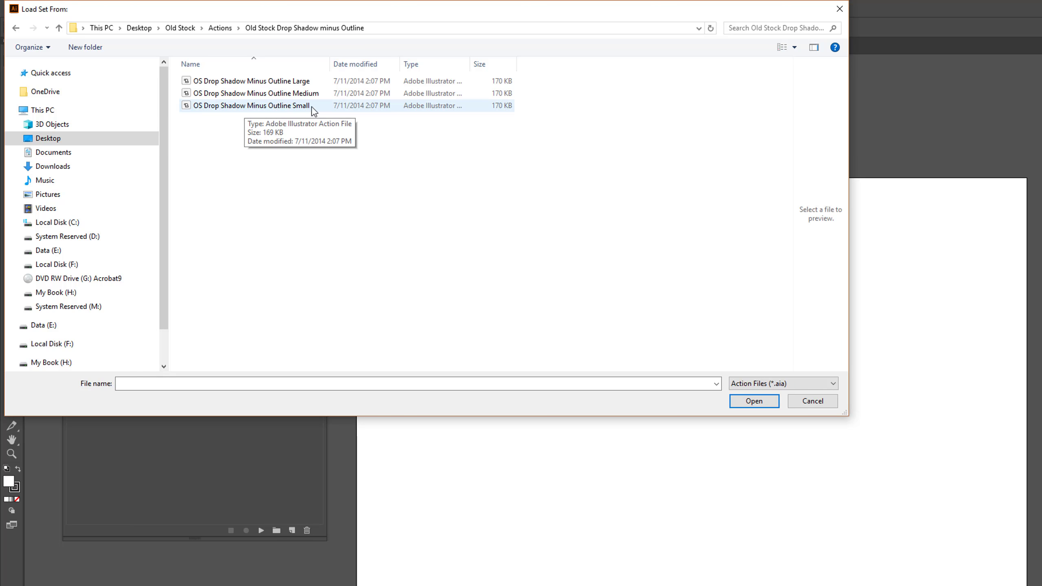
click(286, 109)
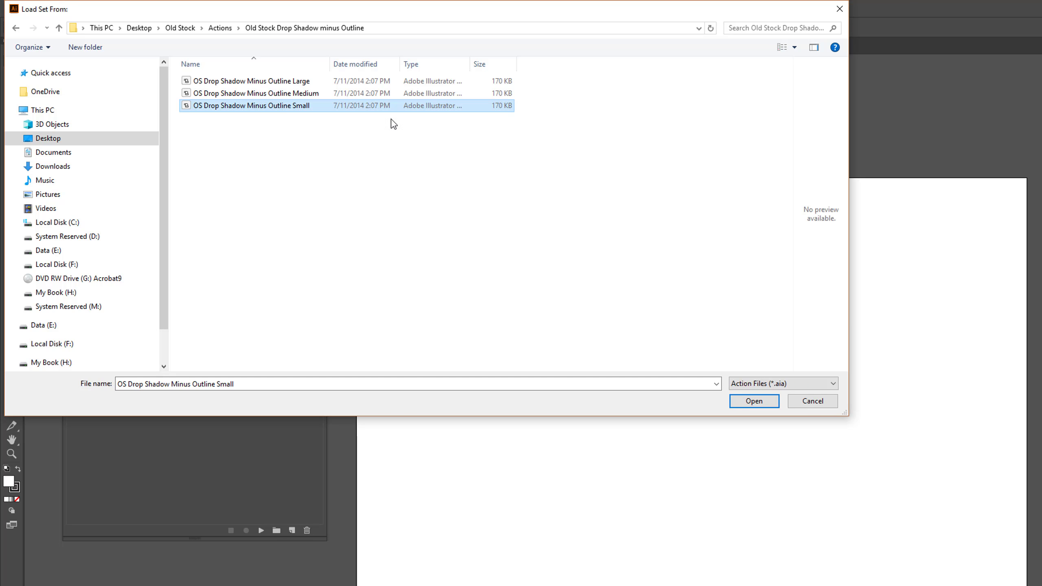
click(754, 401)
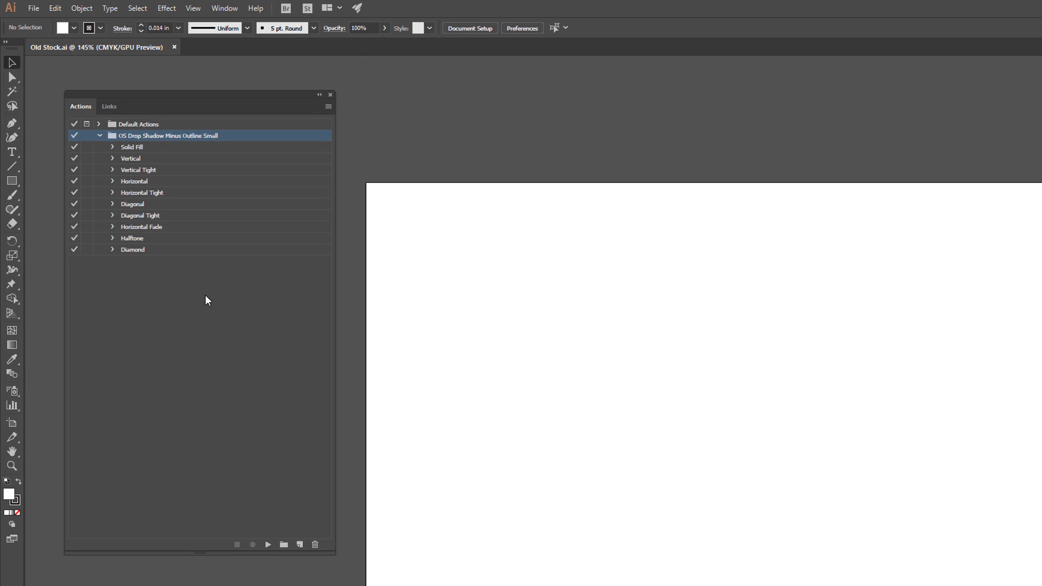
Load the Old Stock Inset Fill action set, and select Diagonal Tight in the OS Drop Shadow Minus Outline Small set.
click(328, 106)
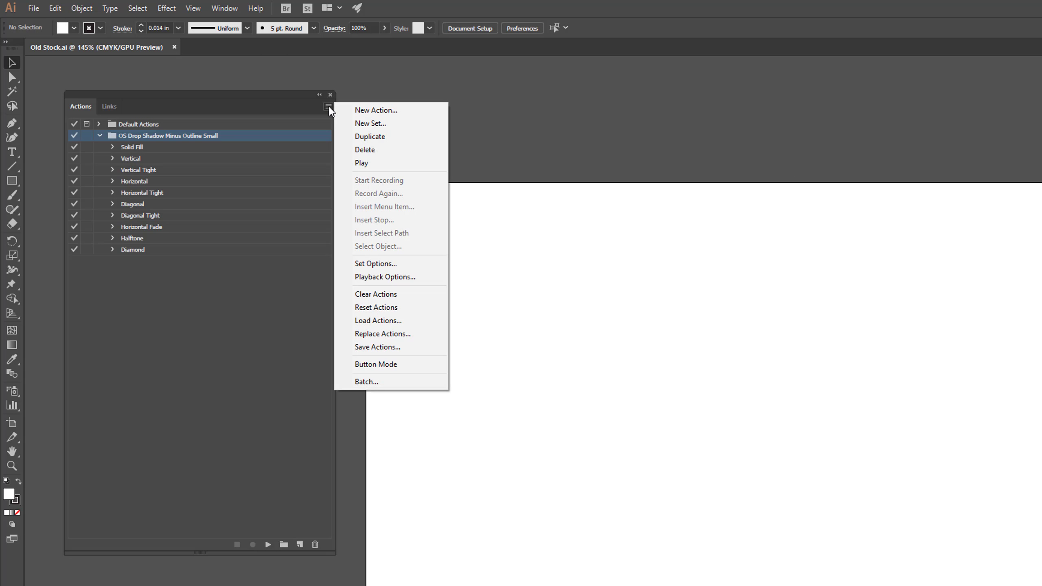
click(388, 322)
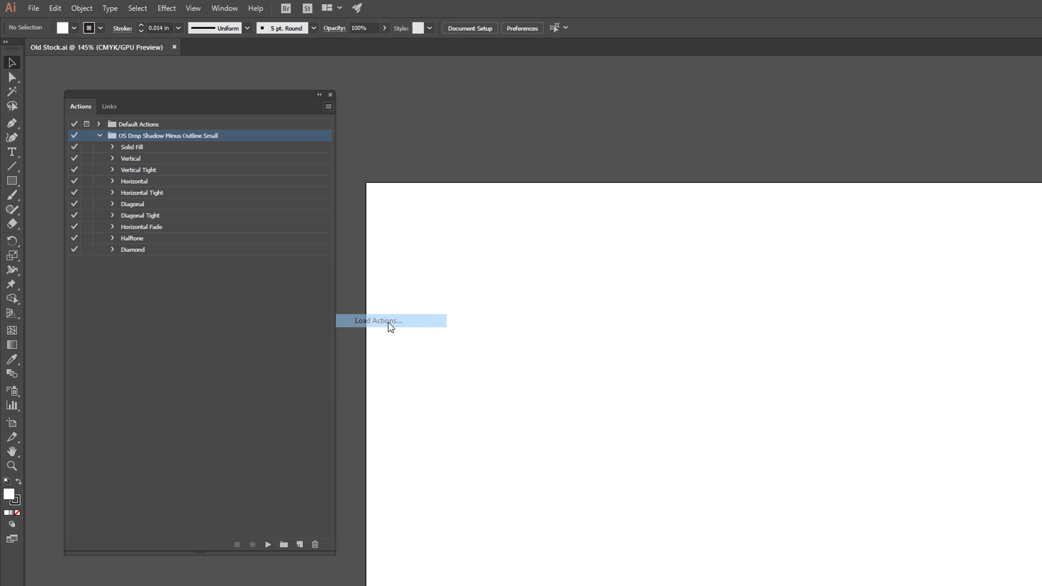
click(61, 29)
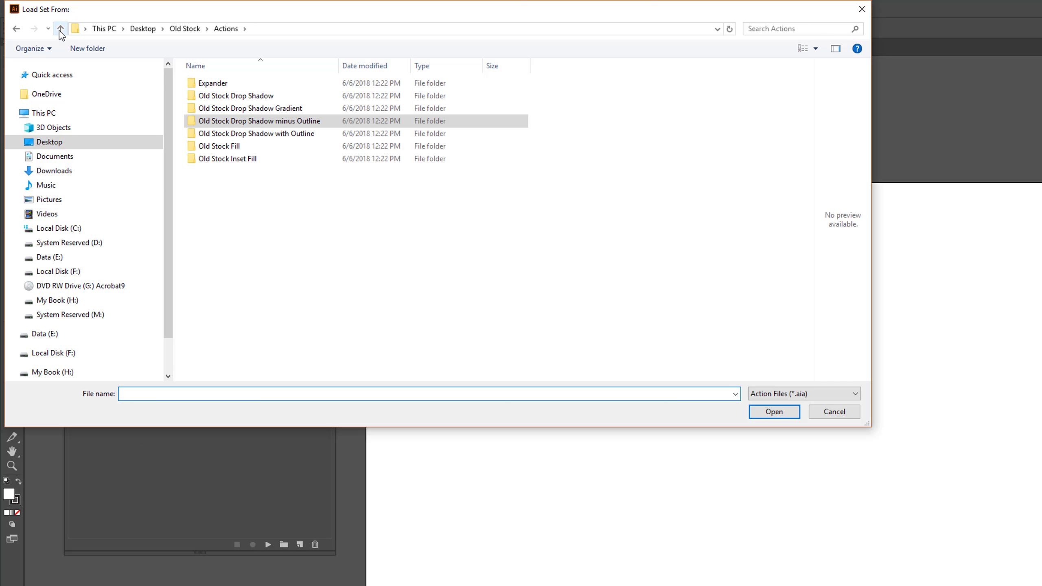
double_click(240, 159)
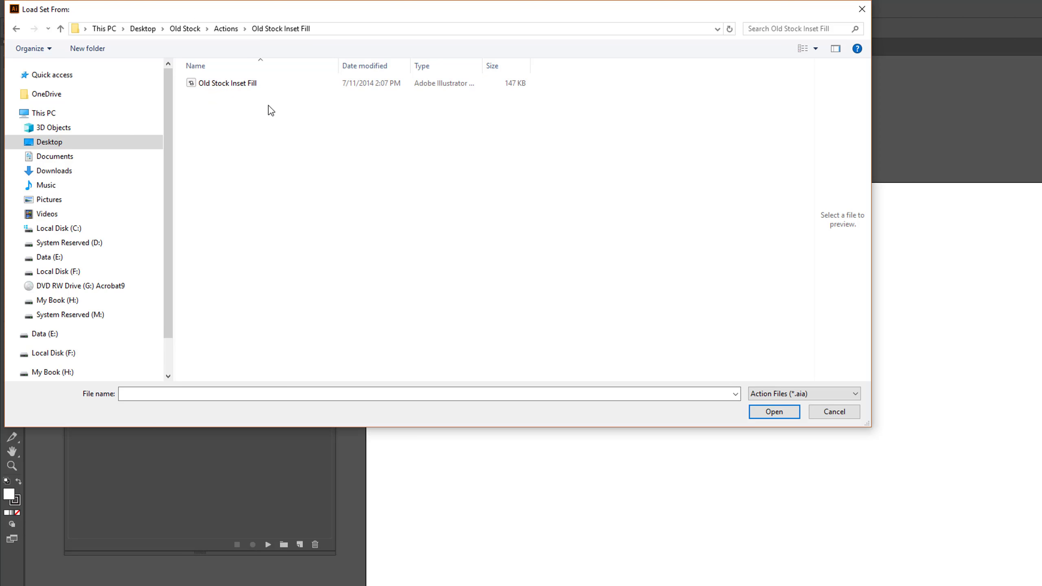
click(230, 86)
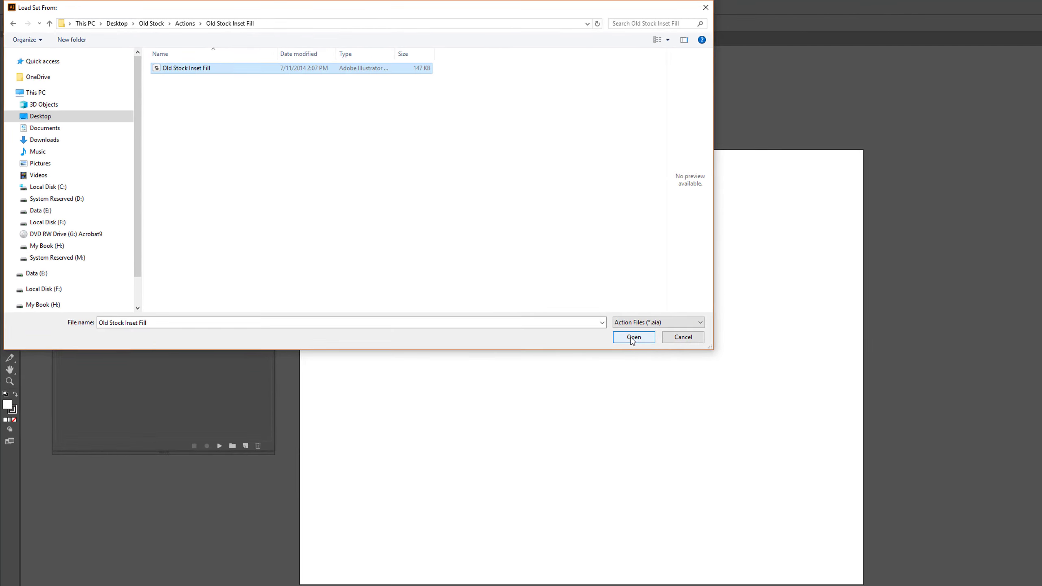
click(633, 337)
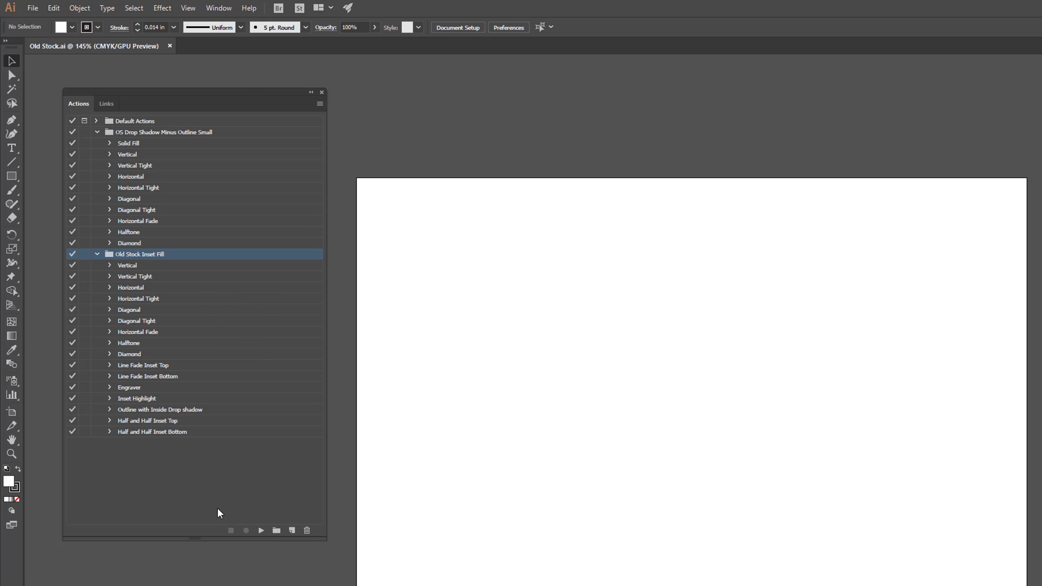
click(161, 133)
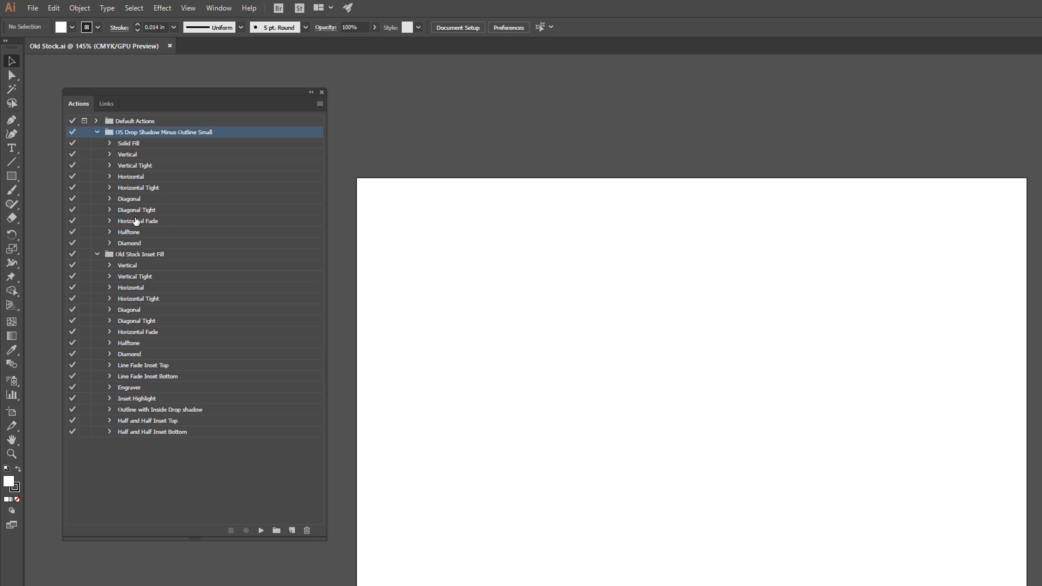
click(162, 210)
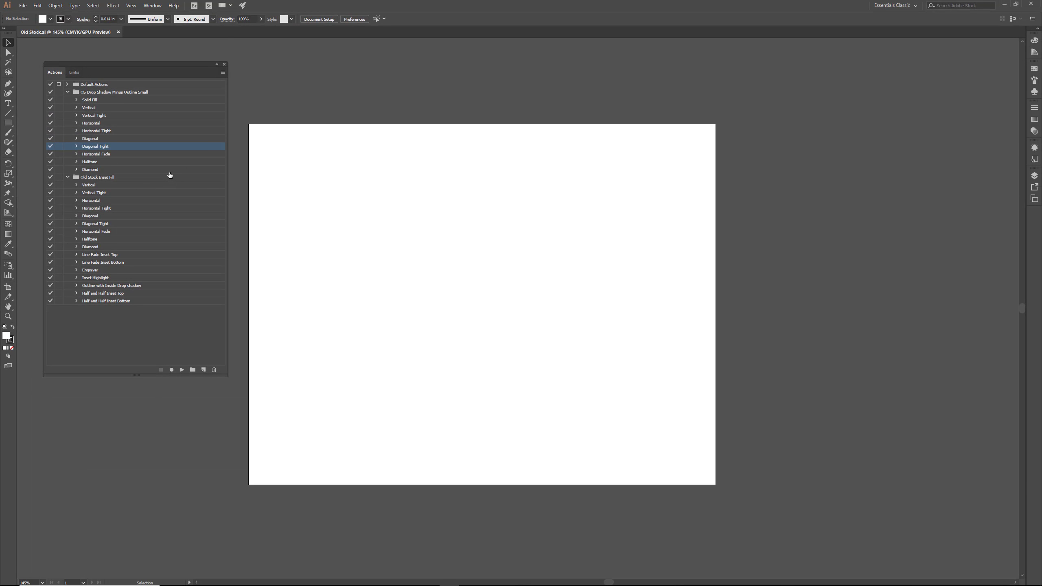
Add the text "OLD STOCK" to the artboard in Myriad Pro Black at 1 in.
click(8, 103)
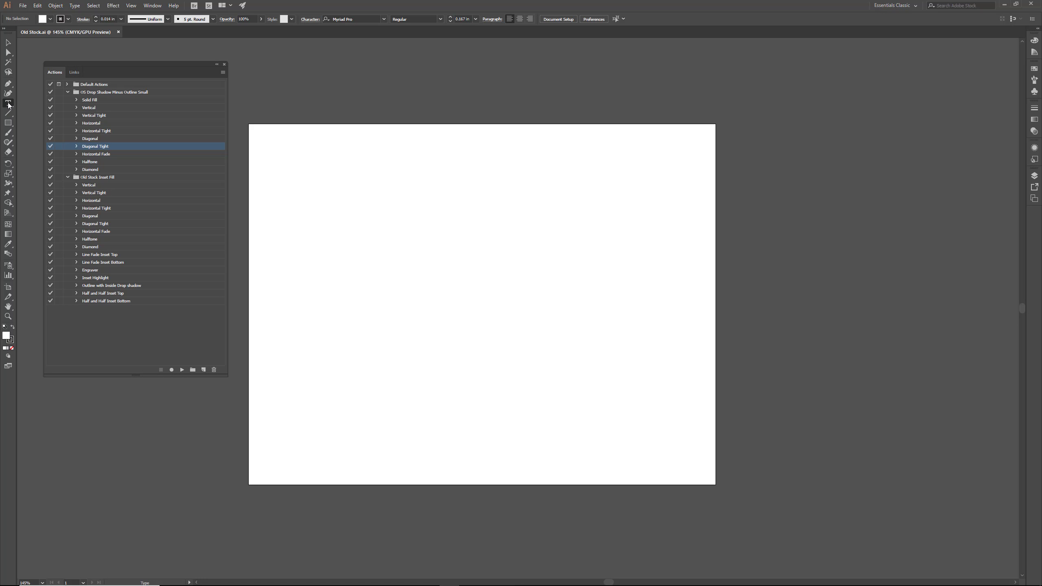
click(391, 301)
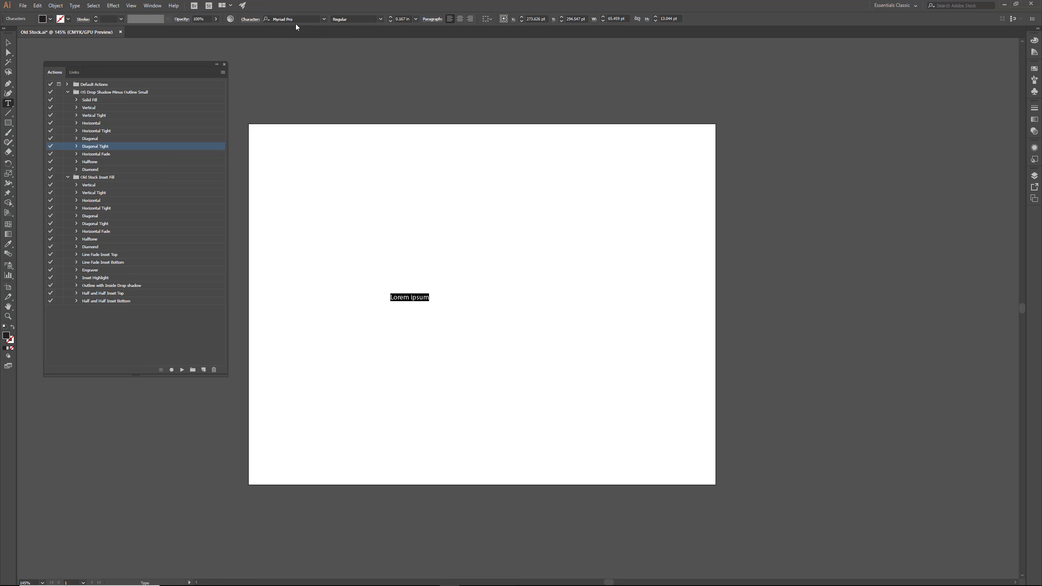
click(380, 18)
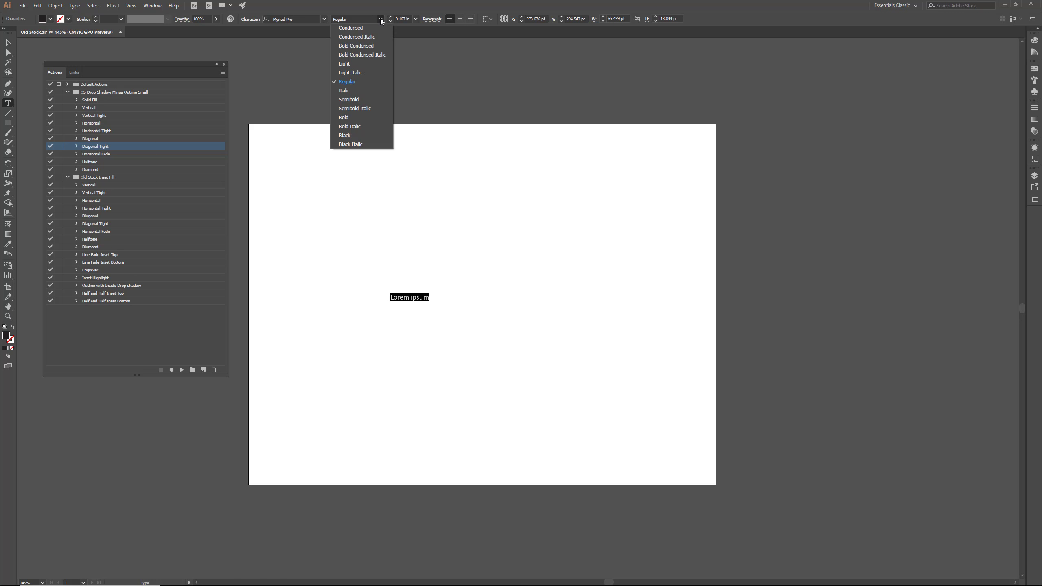
click(356, 138)
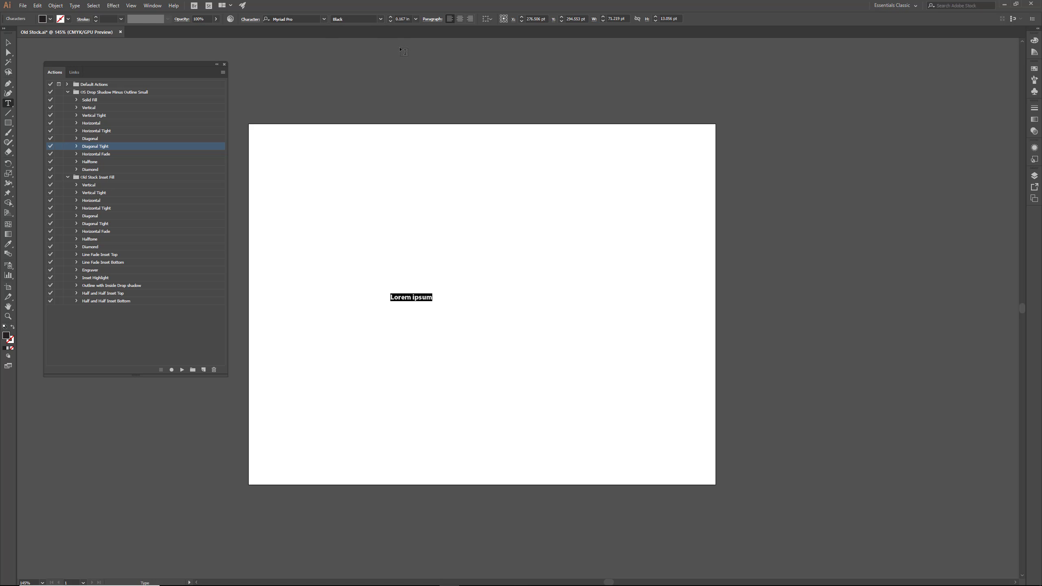
click(416, 19)
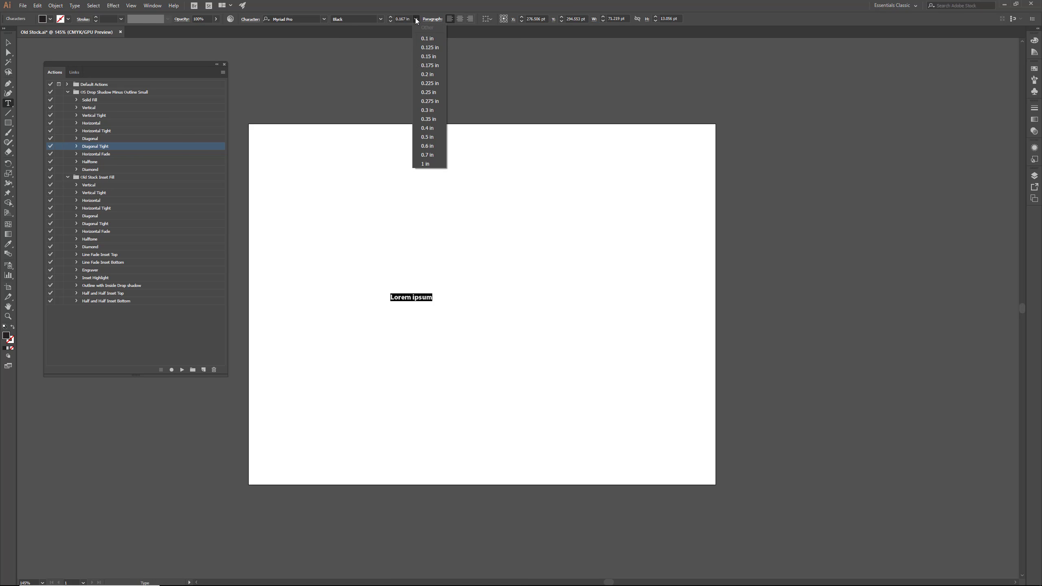
click(426, 164)
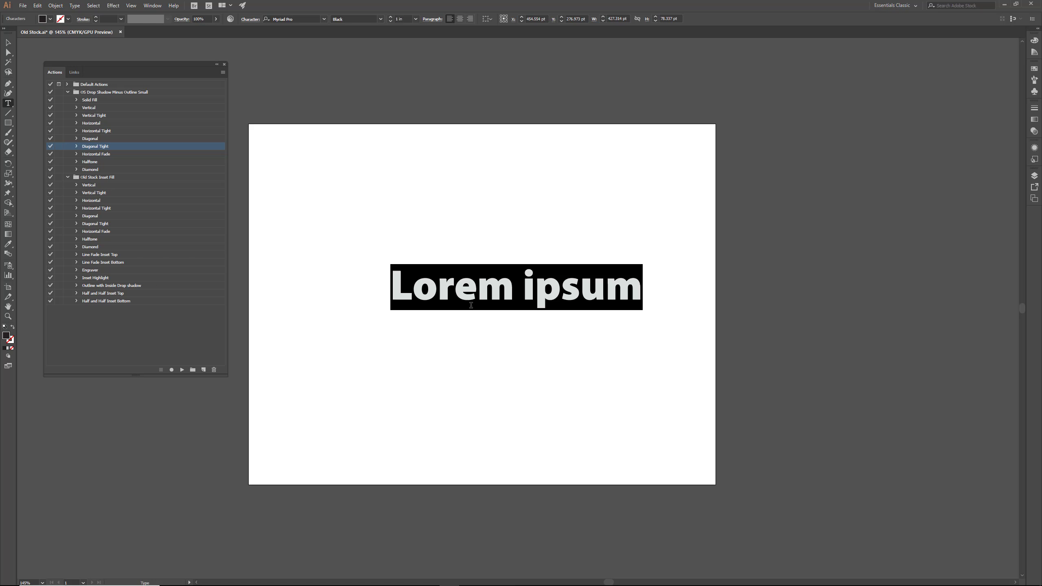
text(OLD)
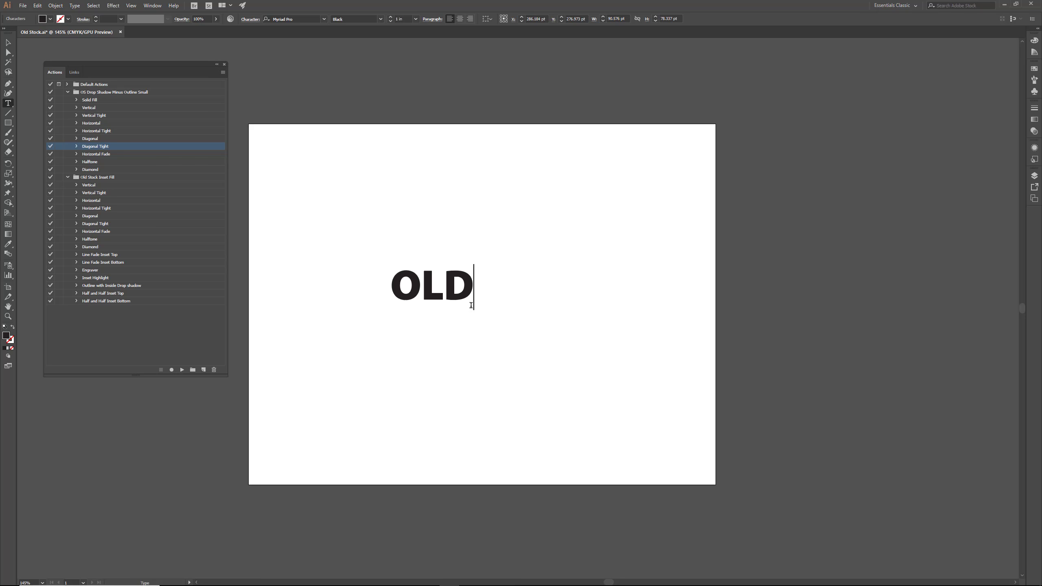
text( STOCK)
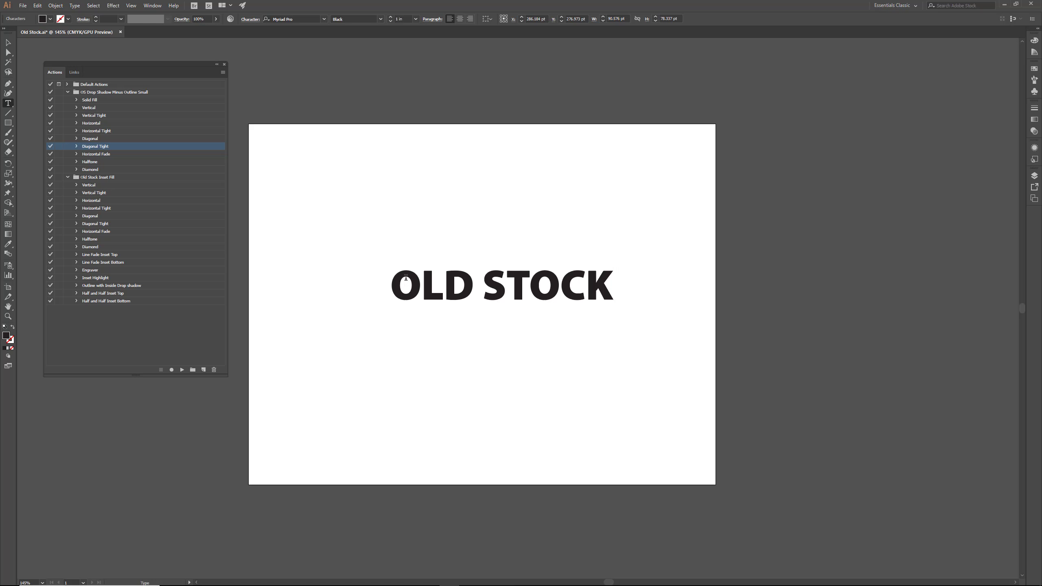
Select the whole OLD STOCK text object on the artboard with the Selection tool.
click(7, 44)
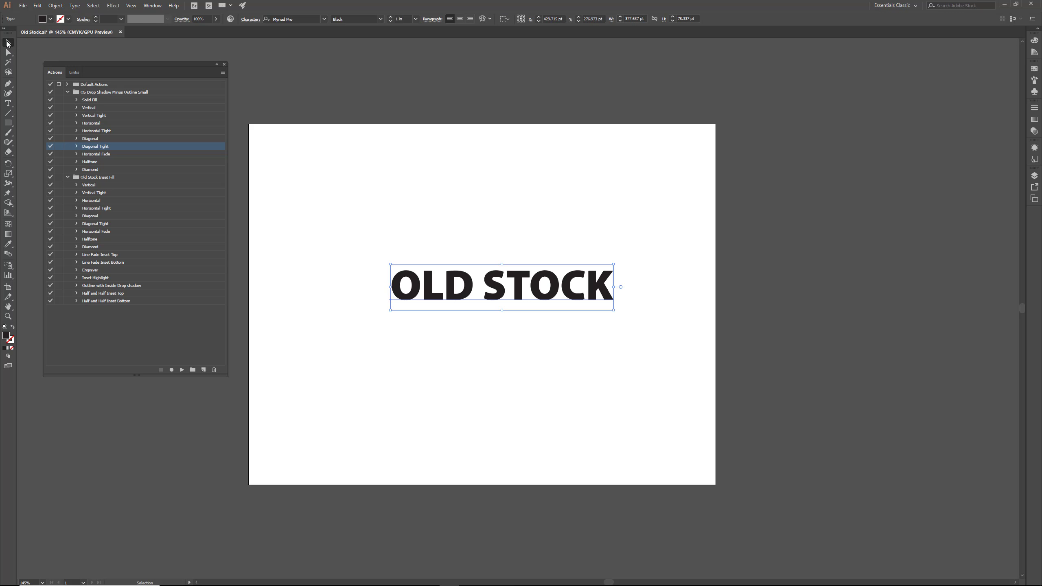
click(377, 246)
drag(357, 236, 665, 353)
scroll(482, 310, up, 4)
drag(445, 336, 513, 379)
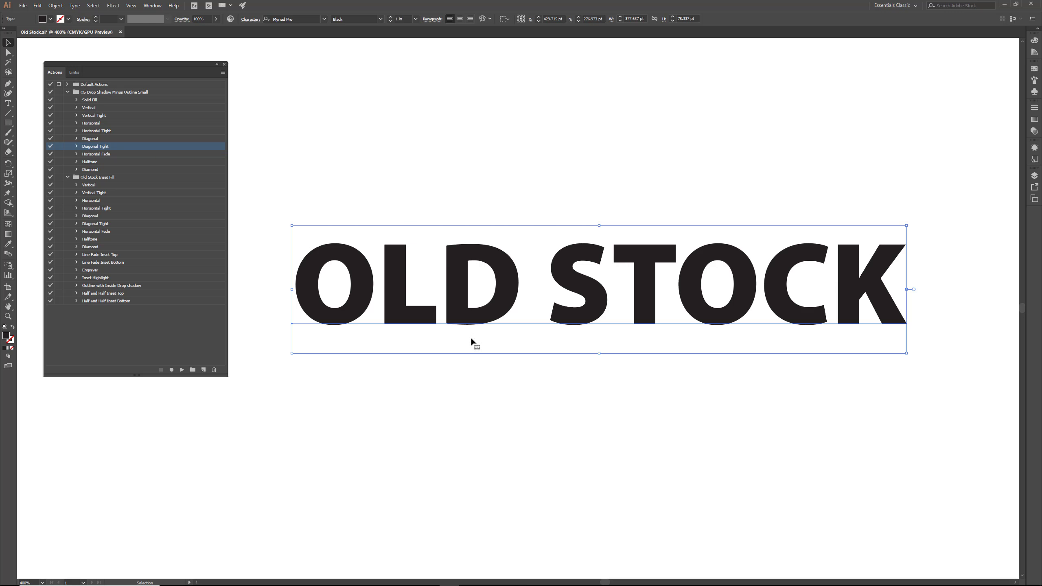
Run the Diagonal Tight drop shadow action on the selected OLD STOCK text and deselect the result.
click(182, 370)
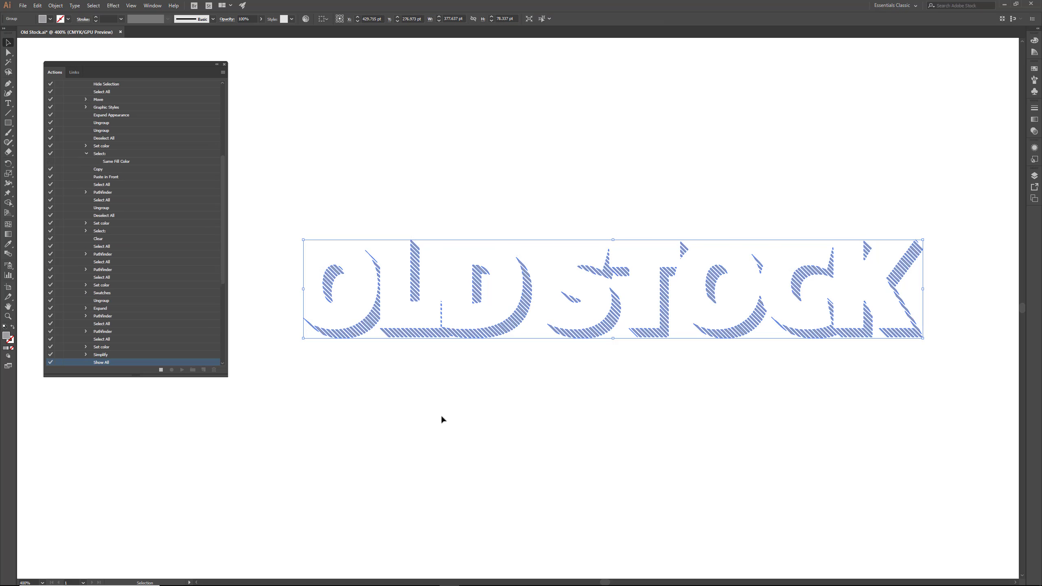
click(486, 389)
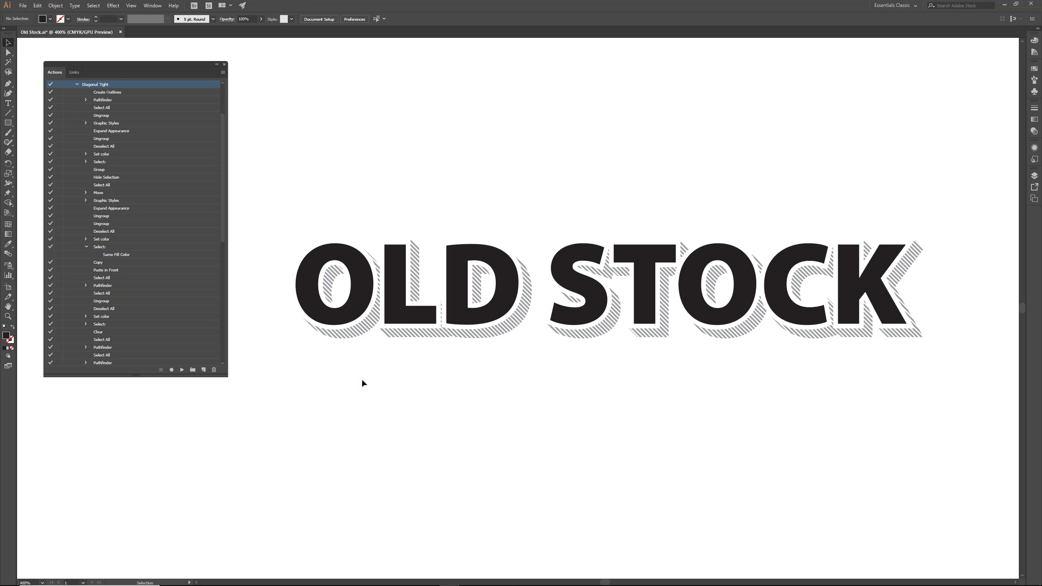
Try moving the black lettering and its hatched shadow apart, and undo both moves.
drag(357, 316, 372, 174)
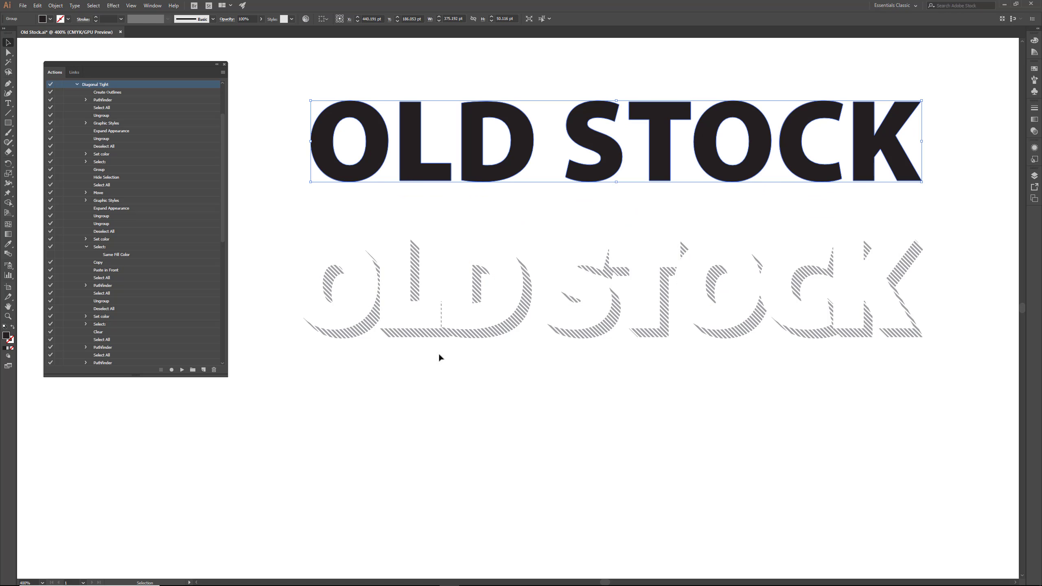
drag(359, 337, 424, 437)
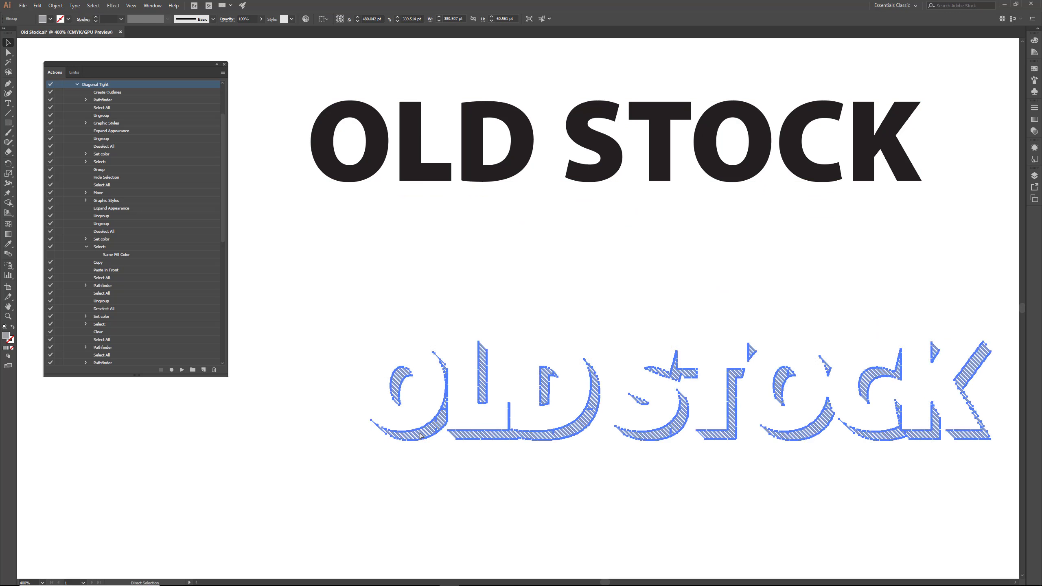
key(ctrl+z)
key(ctrl+z)
click(394, 416)
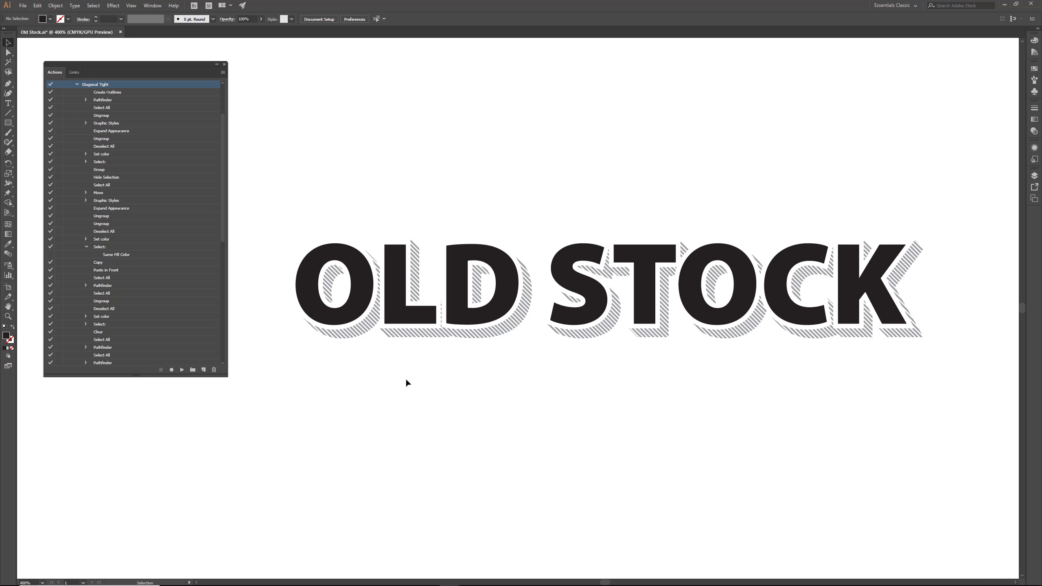
Recolor the hatched drop shadow group with a light gray swatch and deselect it.
click(443, 337)
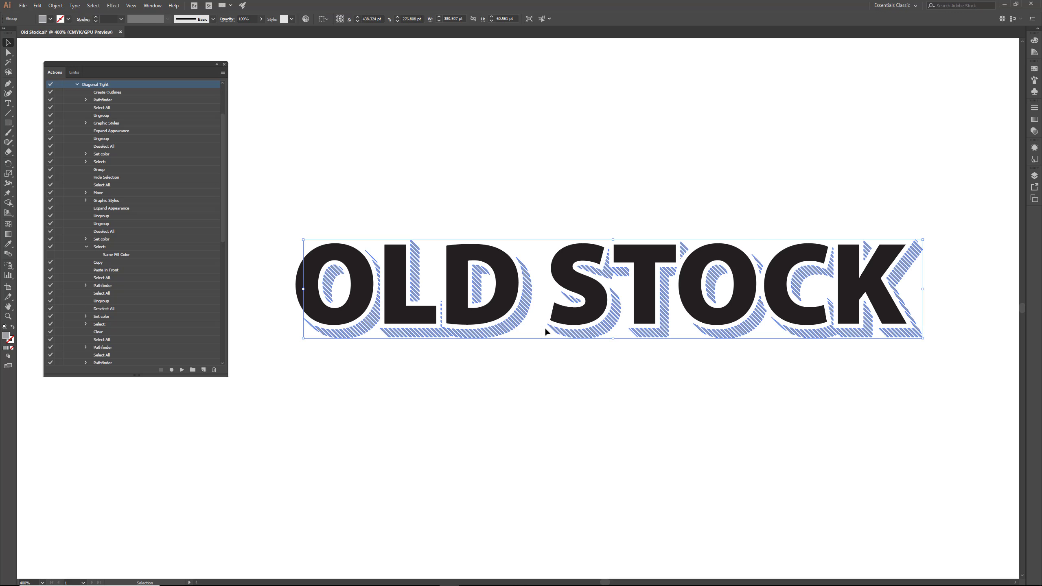
click(1034, 68)
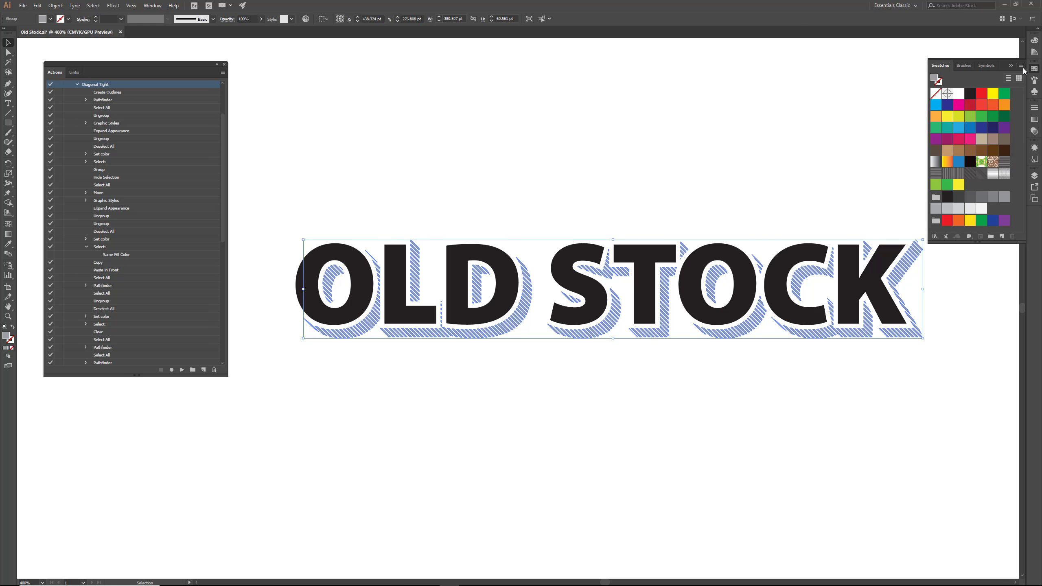
click(959, 208)
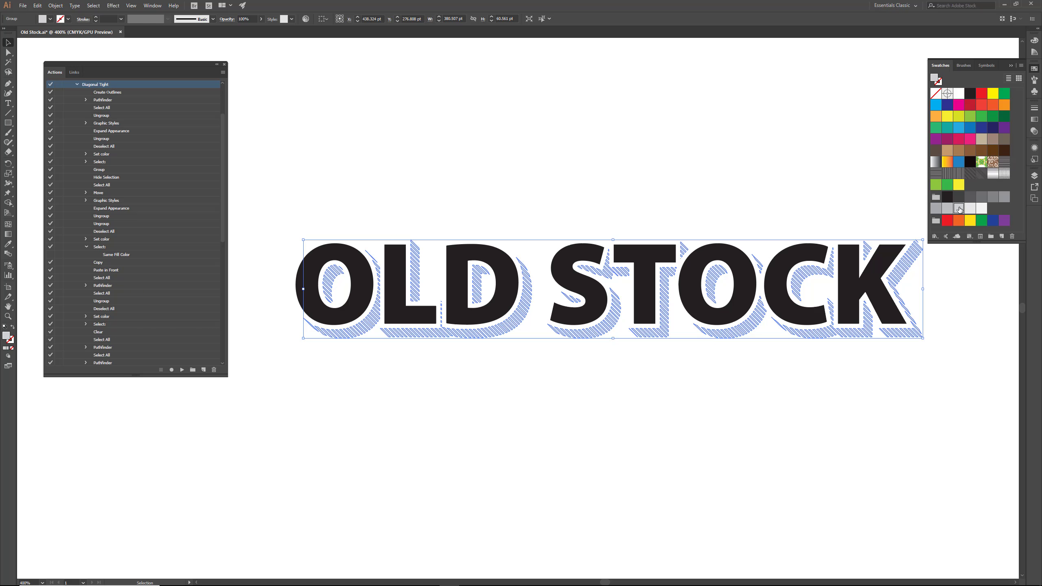
click(345, 371)
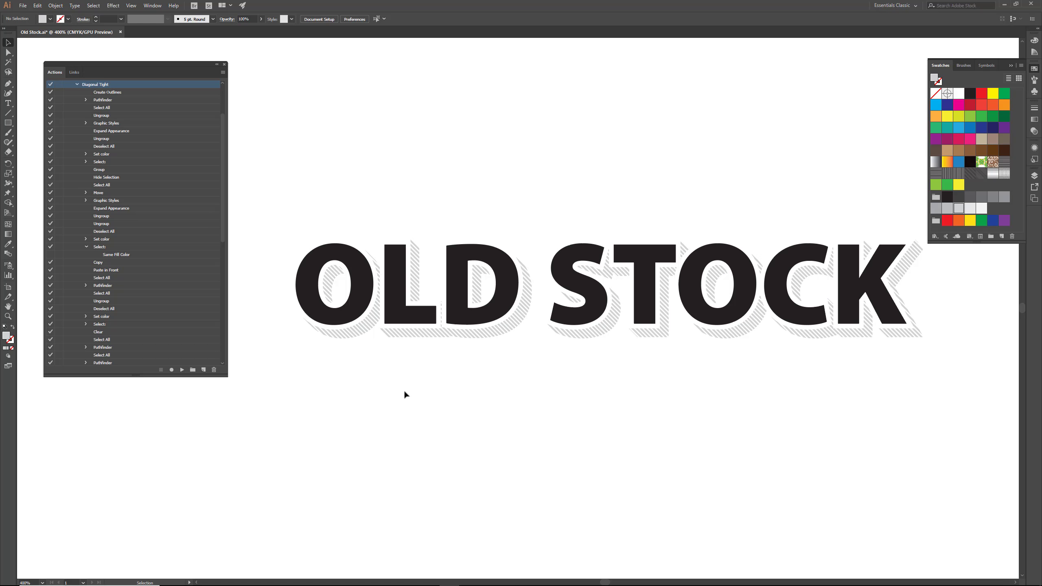
Choose the Line Fade Inset Top action in the Old Stock Inset Fill set, and cut the black OLD STOCK lettering.
click(77, 85)
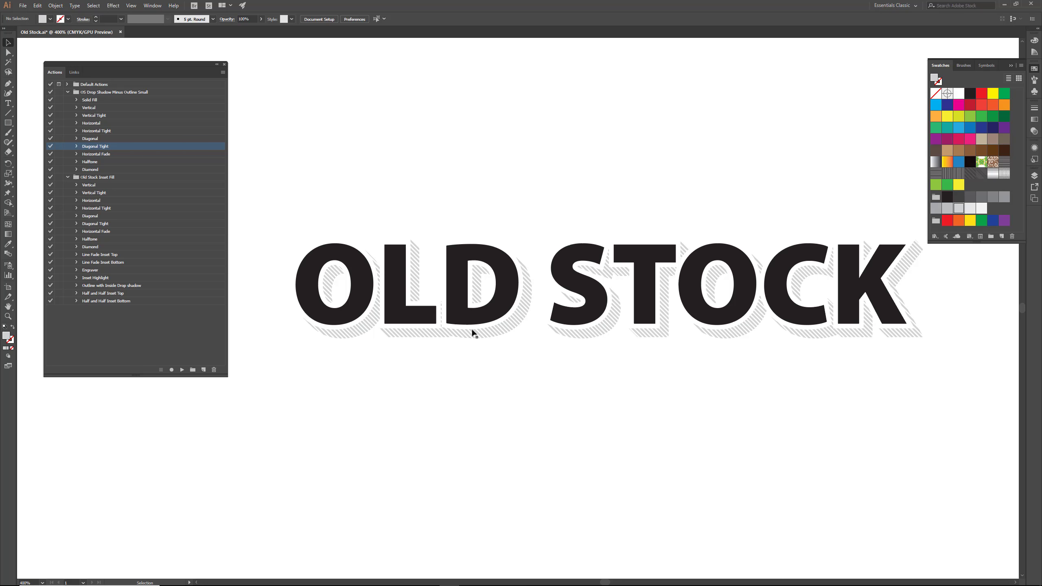
click(327, 257)
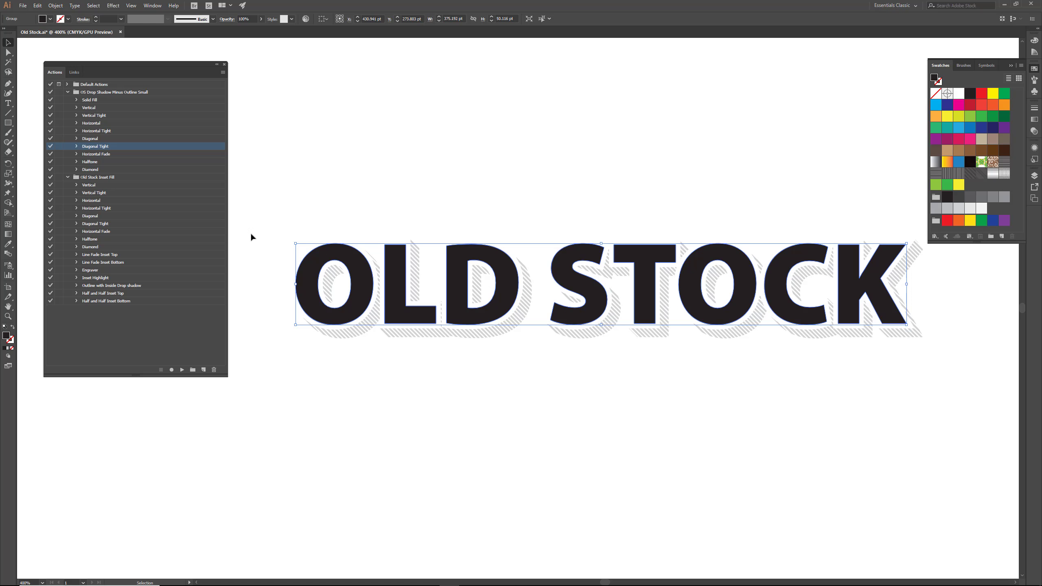
click(113, 255)
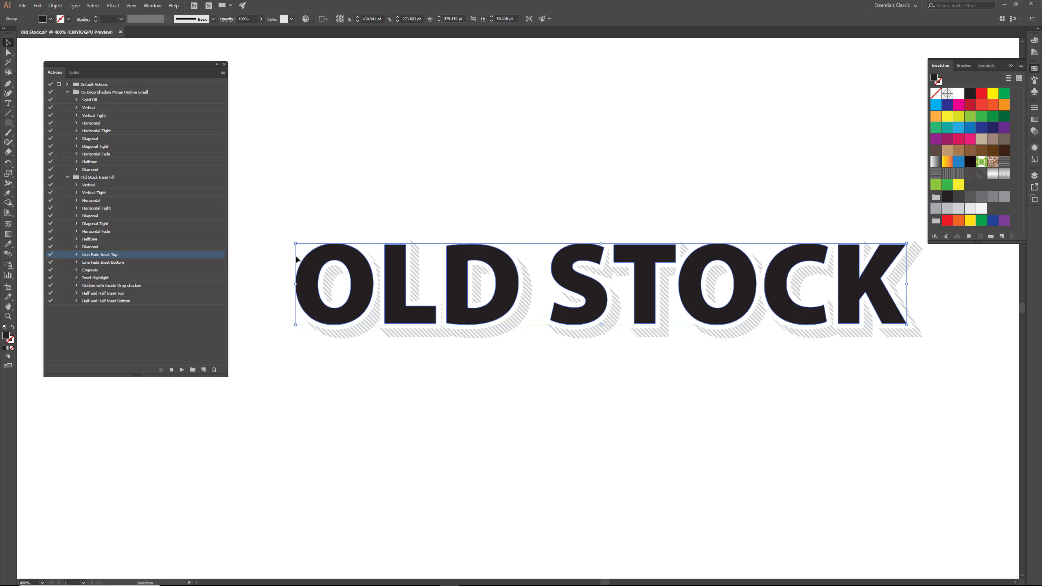
click(37, 5)
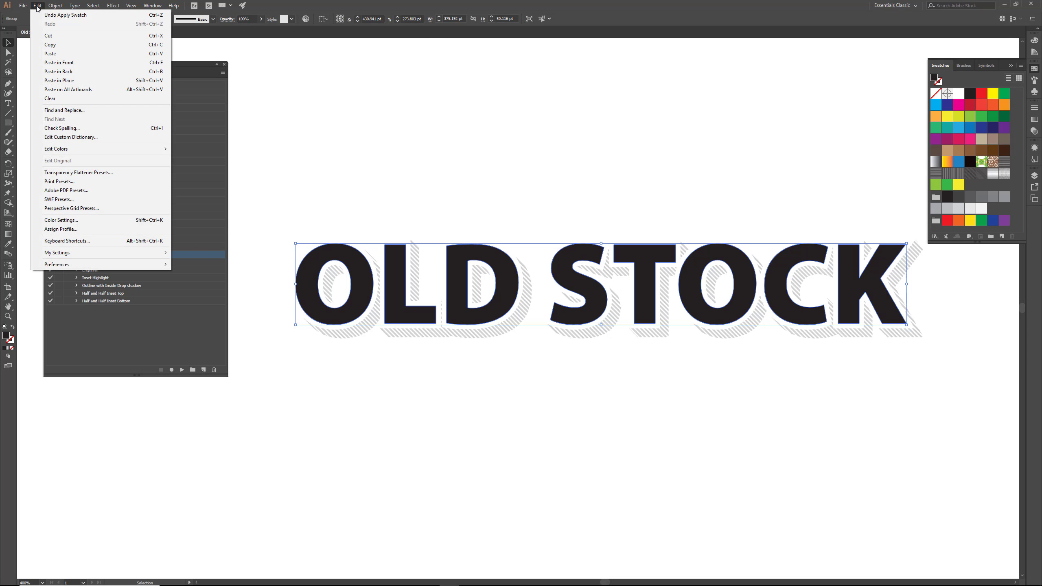
click(54, 39)
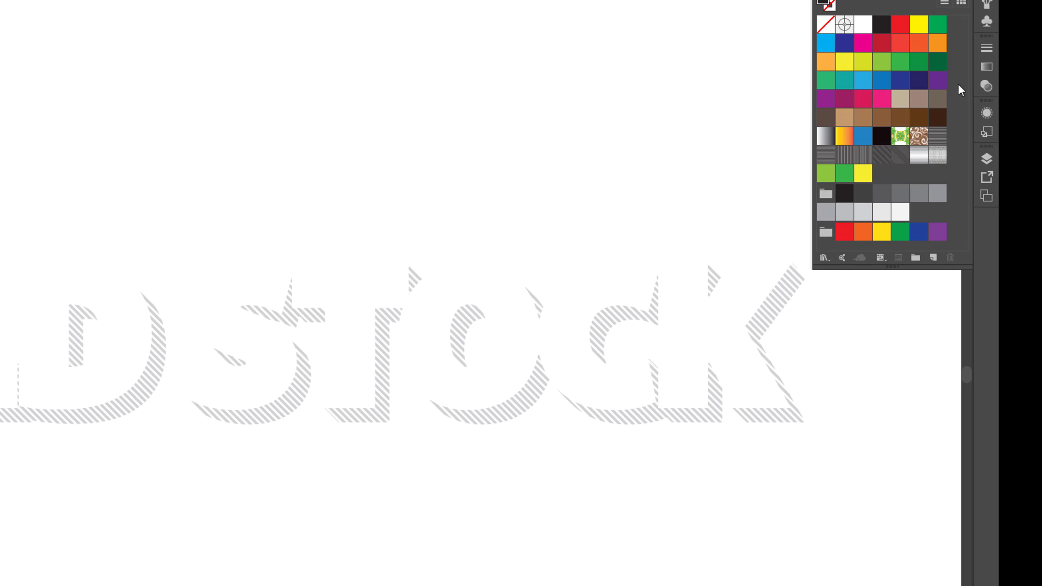
Add a new layer above Layer 1 and lock Layer 1, which holds the hatched shadow.
click(983, 111)
click(986, 159)
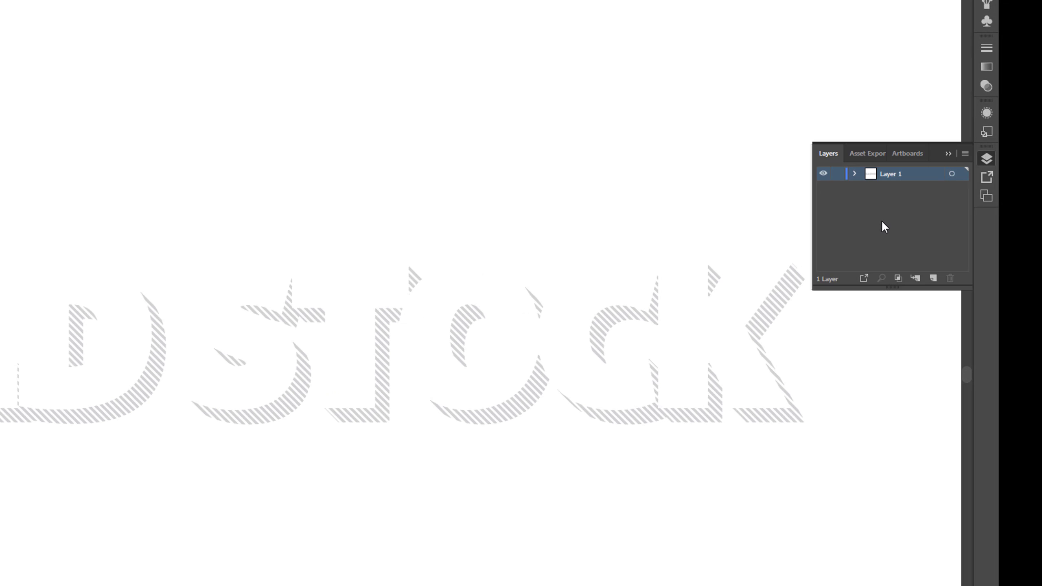
click(932, 278)
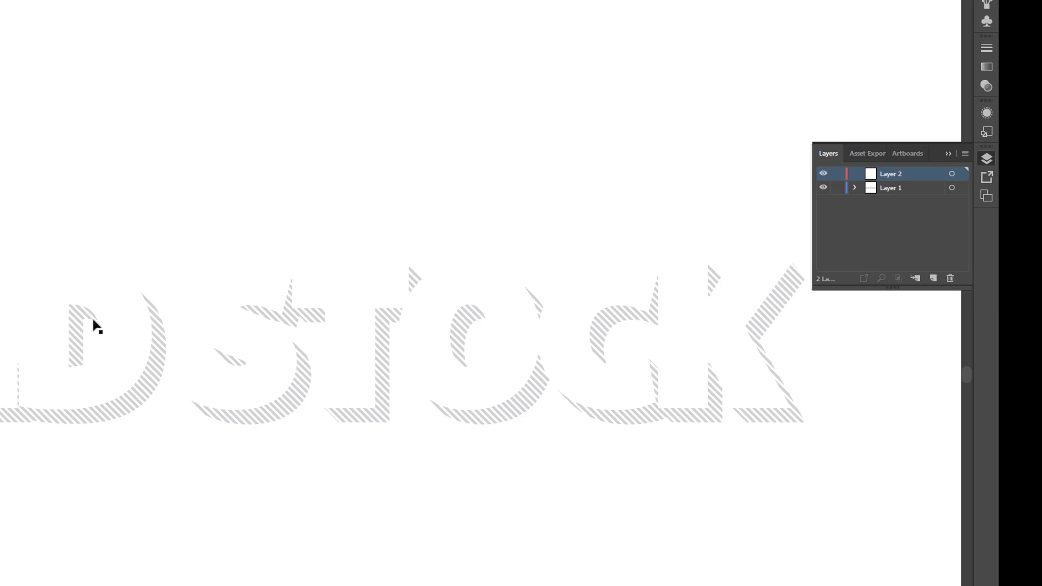
click(836, 188)
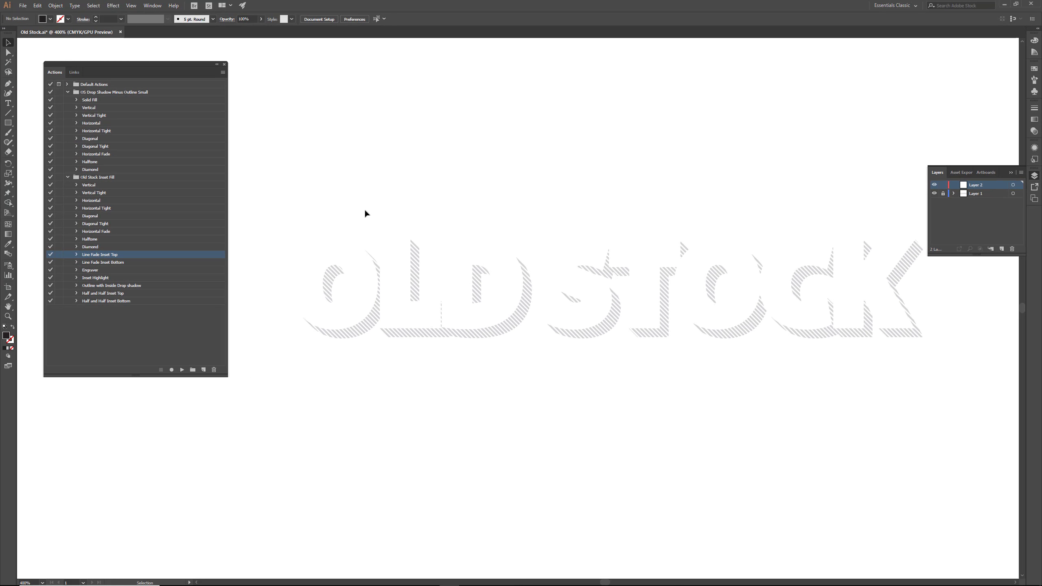
Paste the lettering in front on Layer 2 and run the Line Fade Inset Top action on it, continuing past Create Outlines.
click(37, 5)
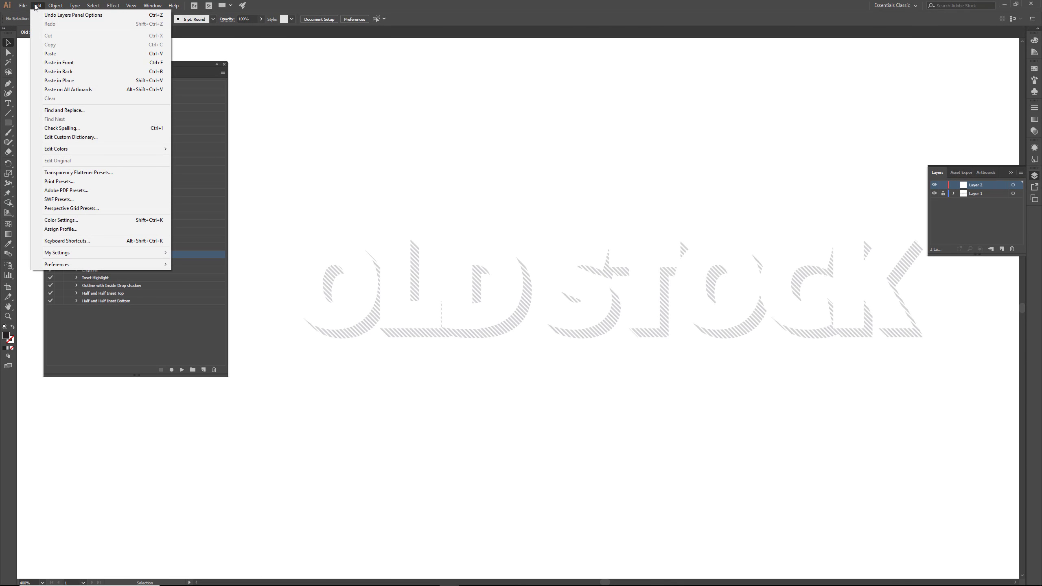
click(52, 63)
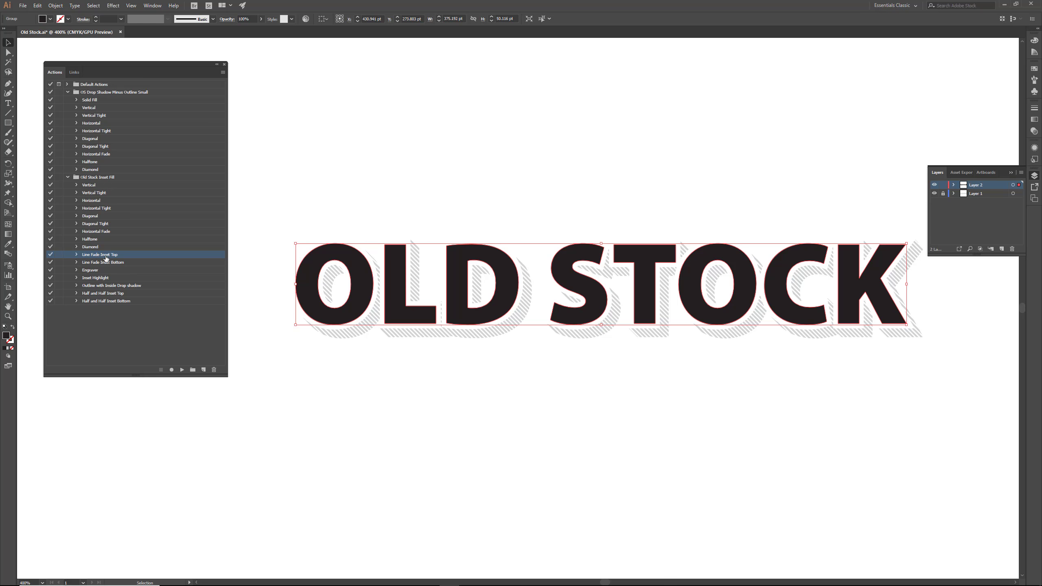
click(182, 369)
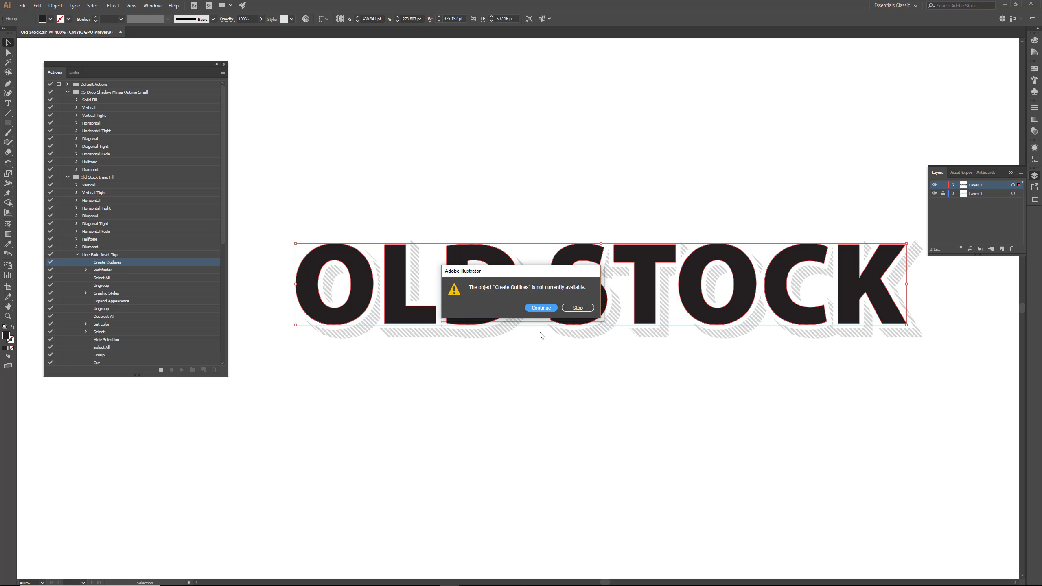
drag(511, 280, 360, 377)
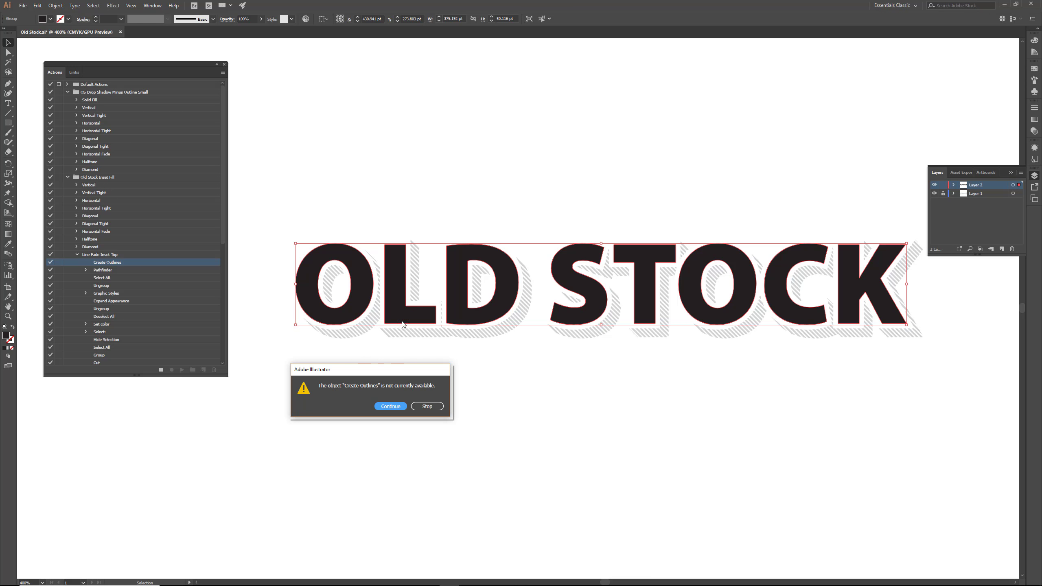
click(388, 406)
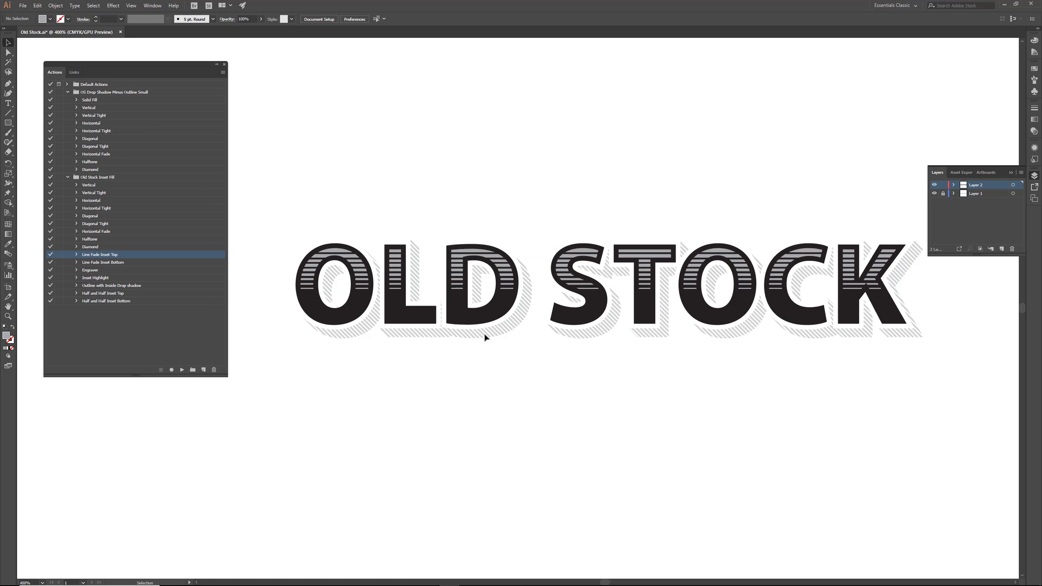
Recolor the black OLD STOCK lettering with the dark navy blue swatch and deselect it.
click(352, 315)
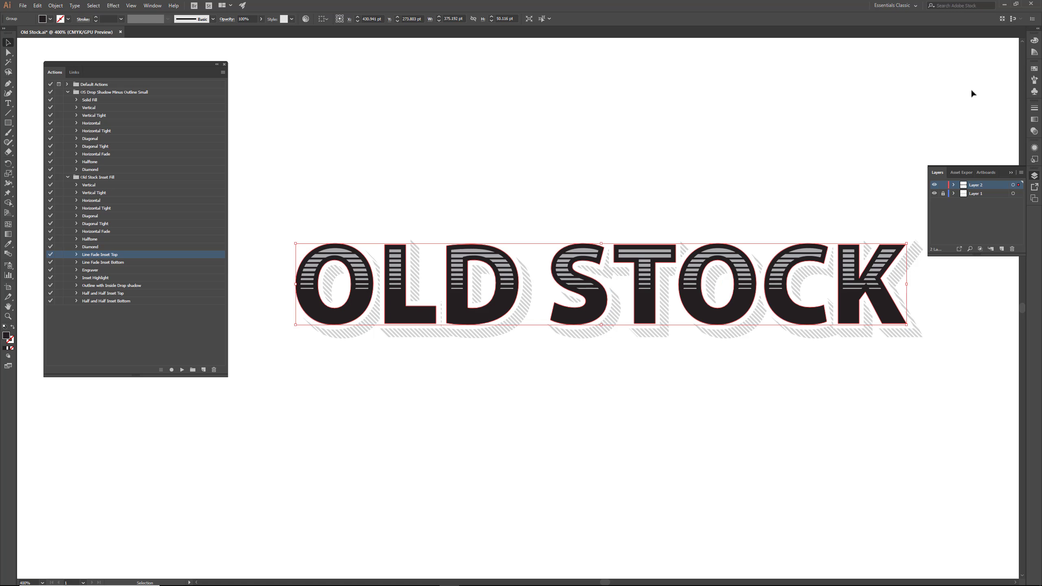
click(1035, 68)
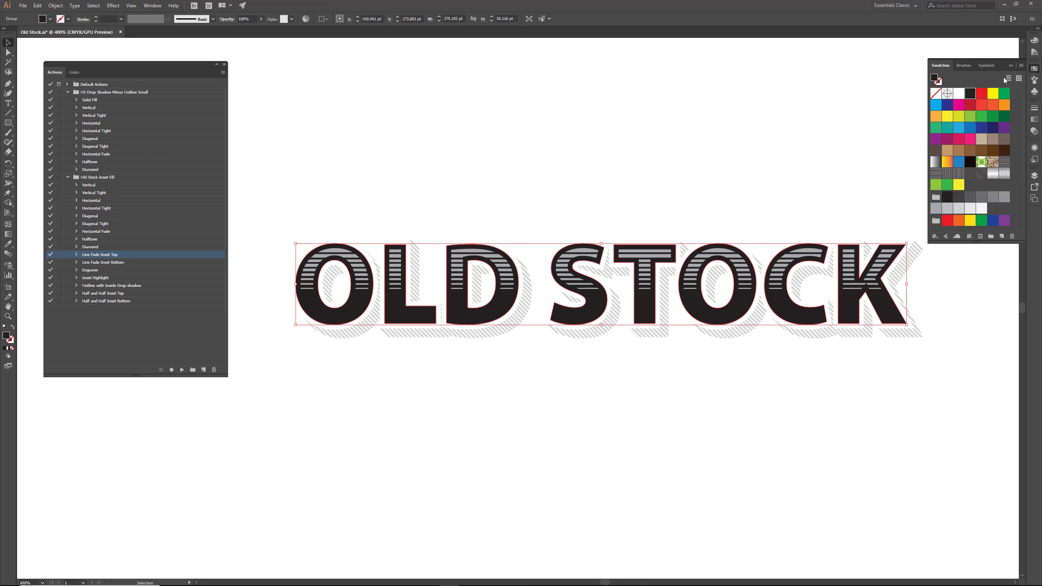
click(994, 130)
click(408, 379)
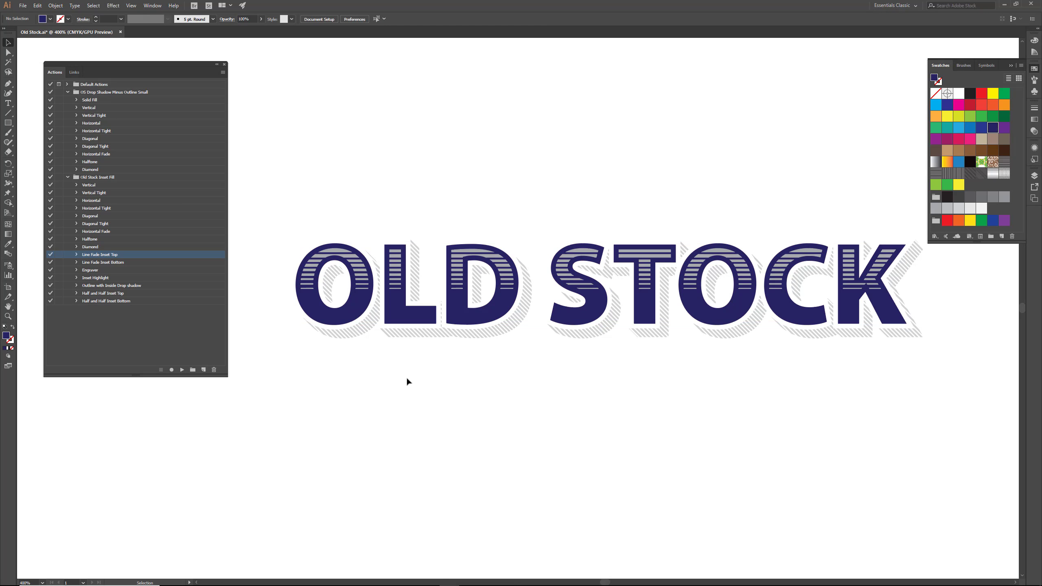
Recolor the gray line fade inset inside the letters with a light blue swatch and deselect it.
click(332, 253)
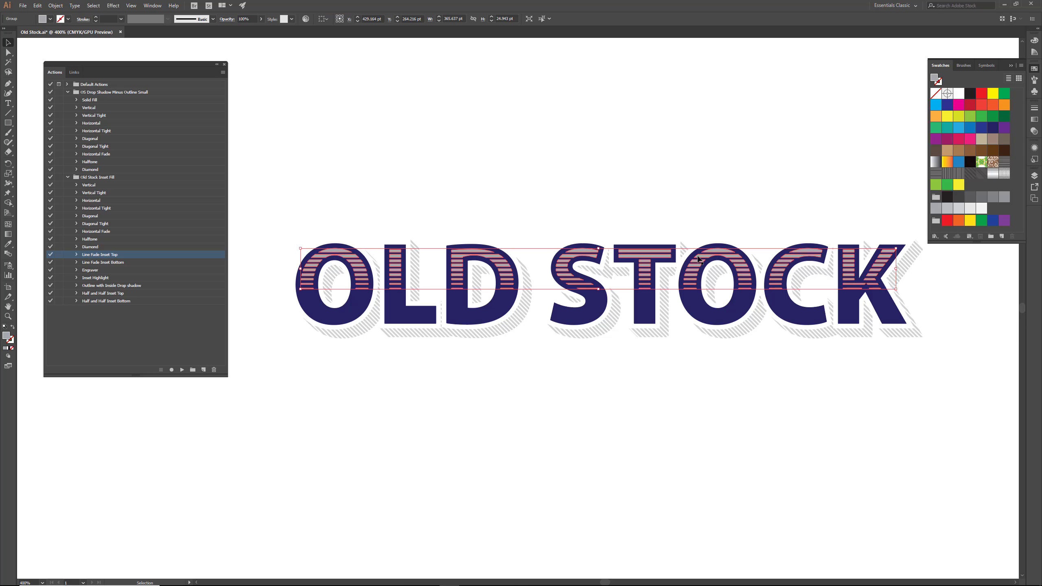
click(960, 131)
click(455, 382)
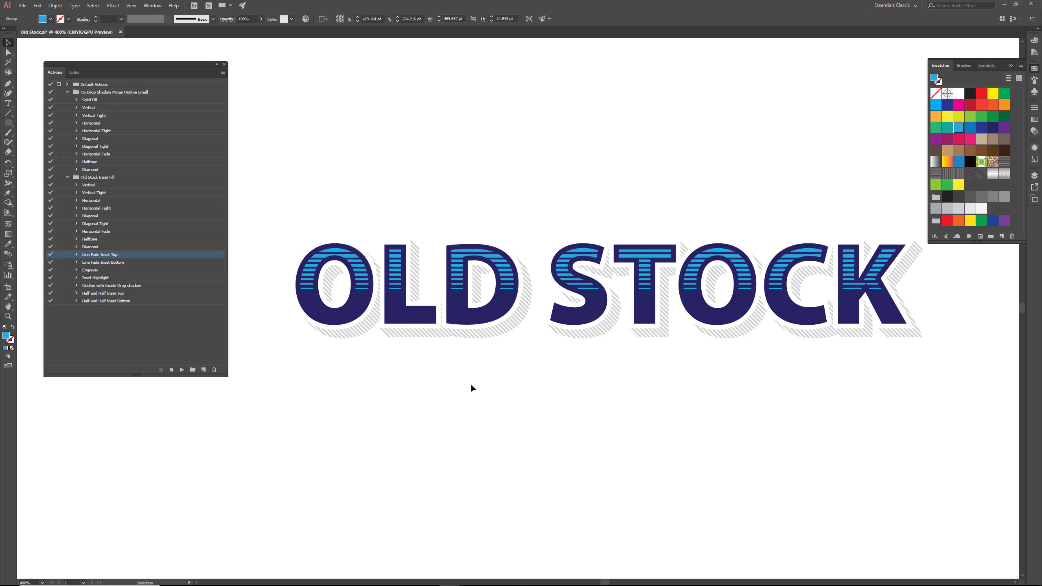
Unlock Layer 1 containing the hatched drop shadow.
click(1035, 175)
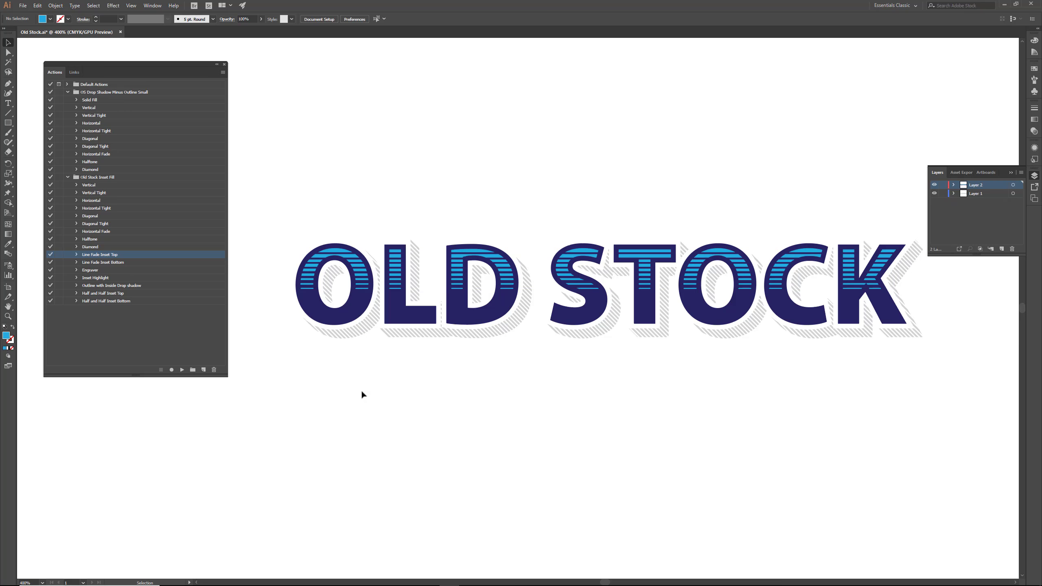
drag(673, 375, 653, 381)
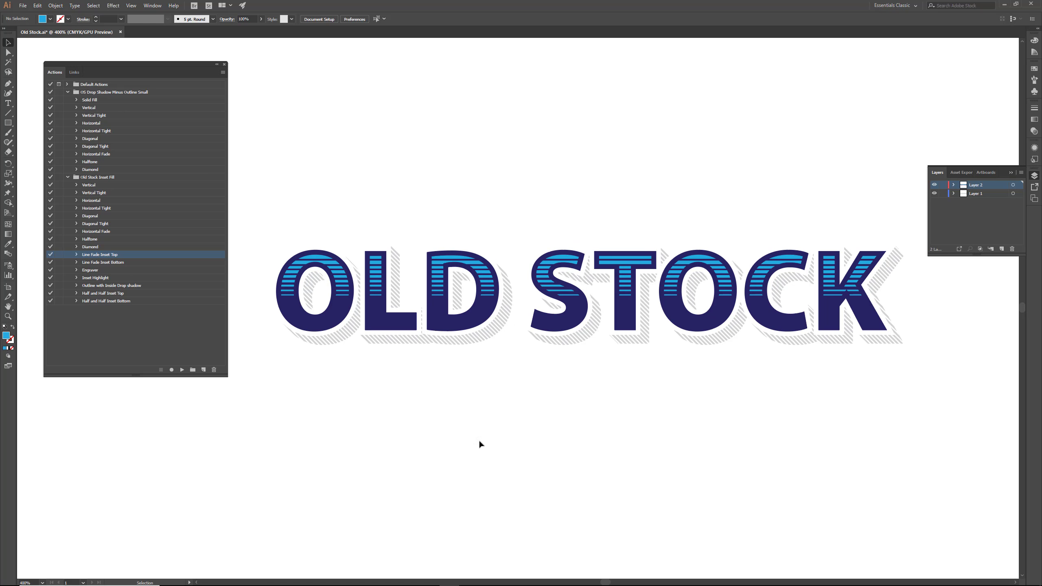